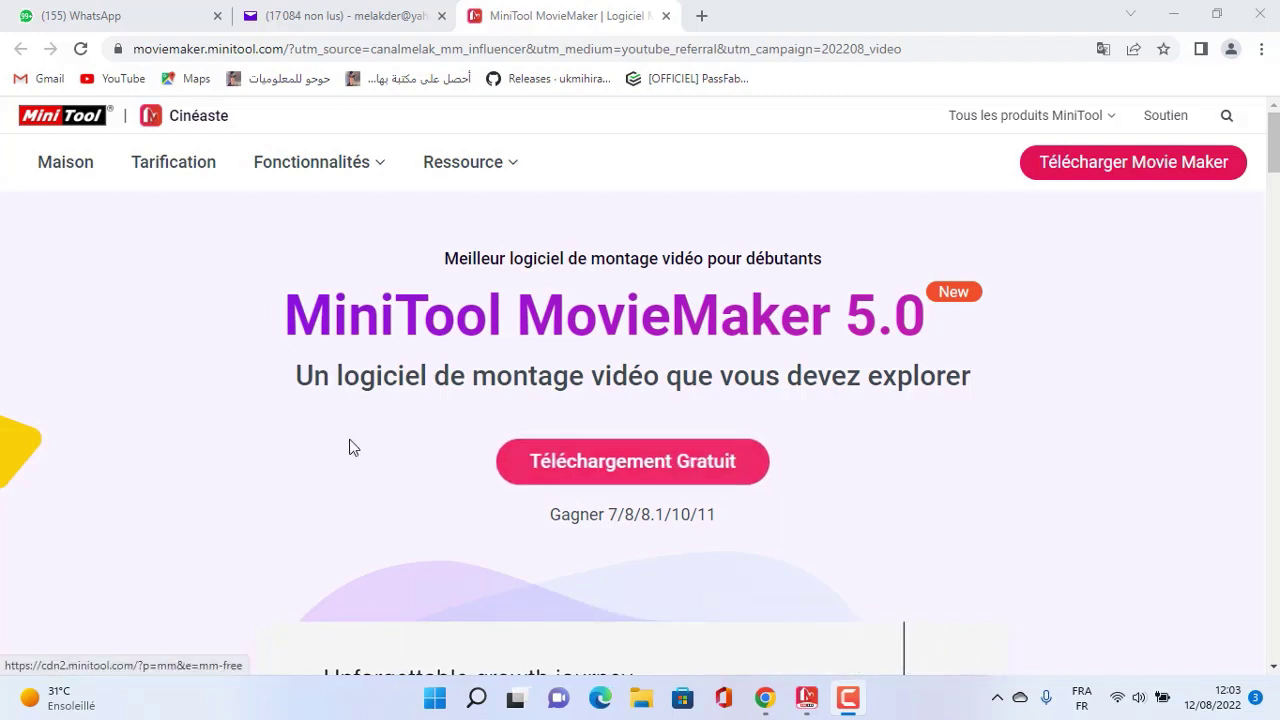
- Look through the feature sections on the MiniTool MovieMaker product page
scroll(0, 243, down, 5)
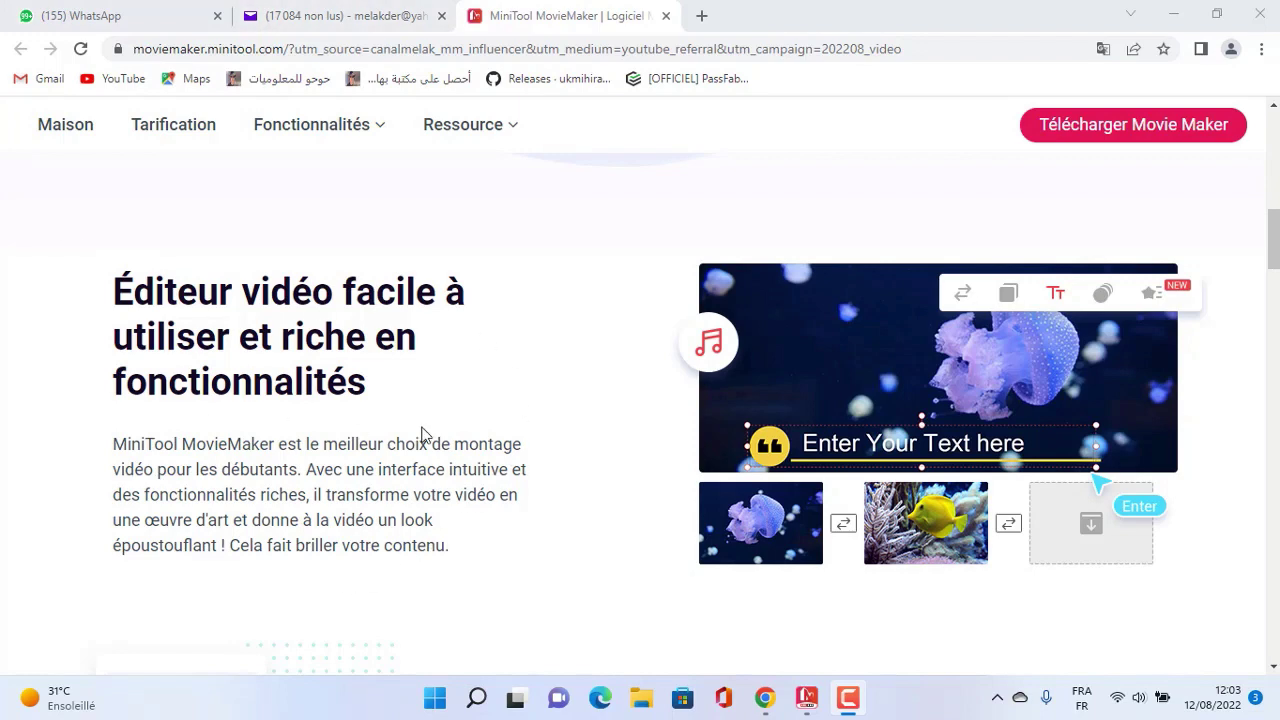
scroll(658, 437, down, 2)
scroll(658, 437, down, 2)
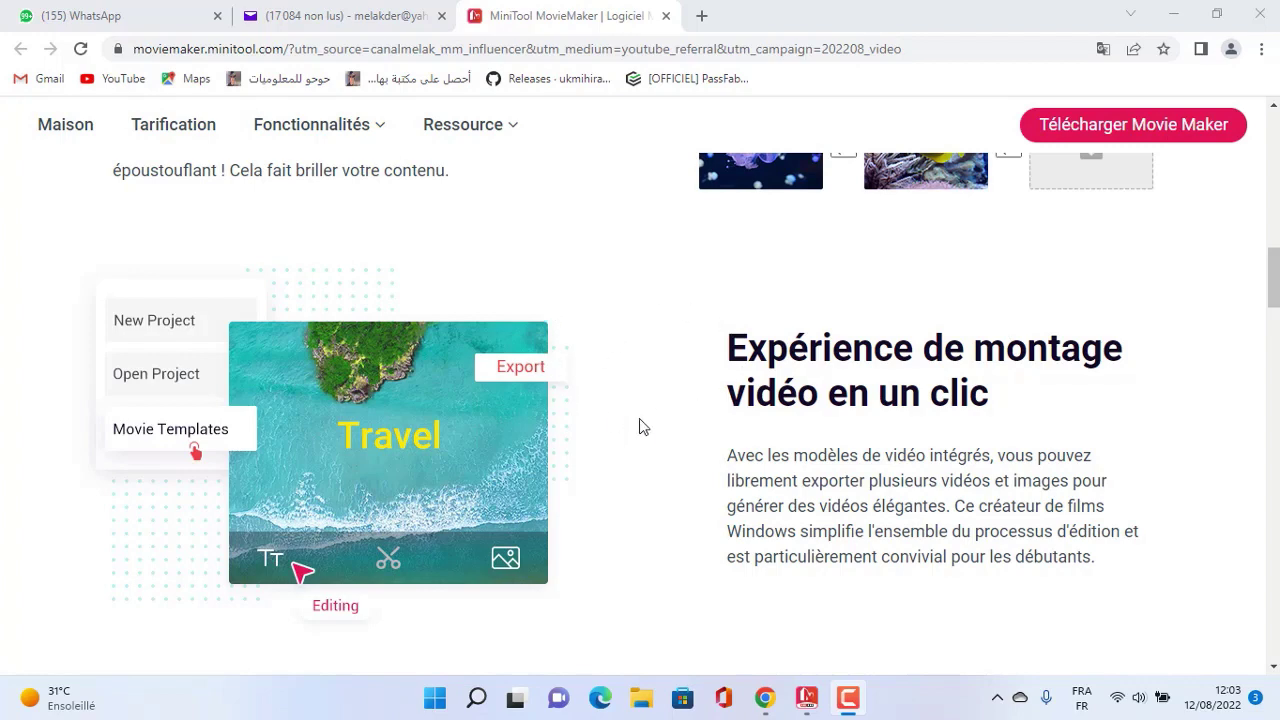
scroll(573, 388, down, 3)
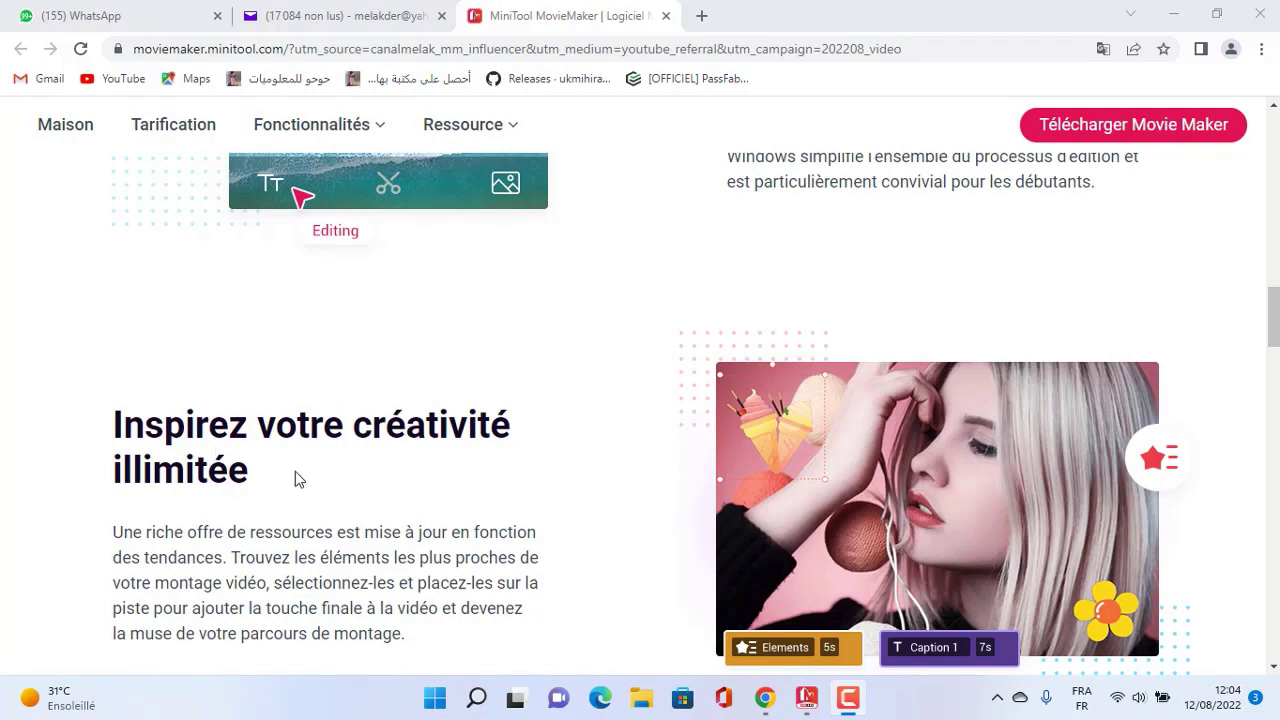
scroll(329, 472, down, 4)
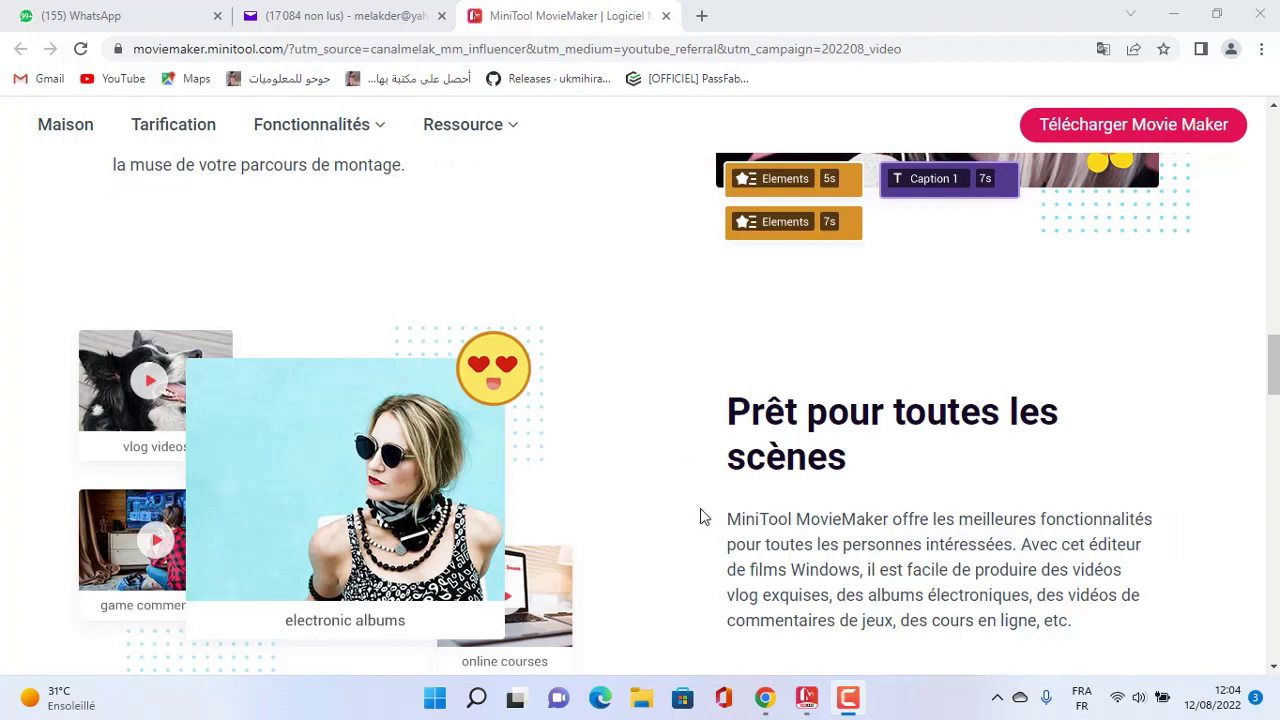
scroll(700, 512, down, 5)
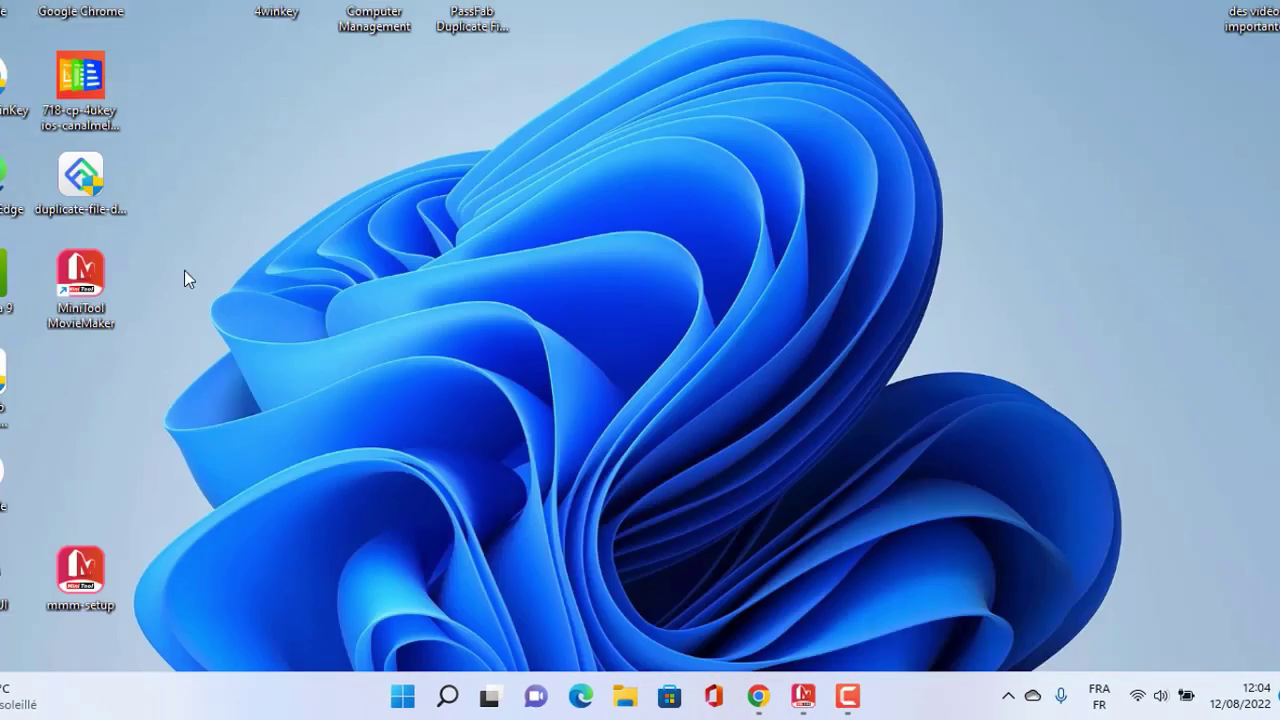
- Move the mmm-setup installer to the upper middle of the desktop and switch to MiniTool MovieMaker
drag(56, 584, 650, 190)
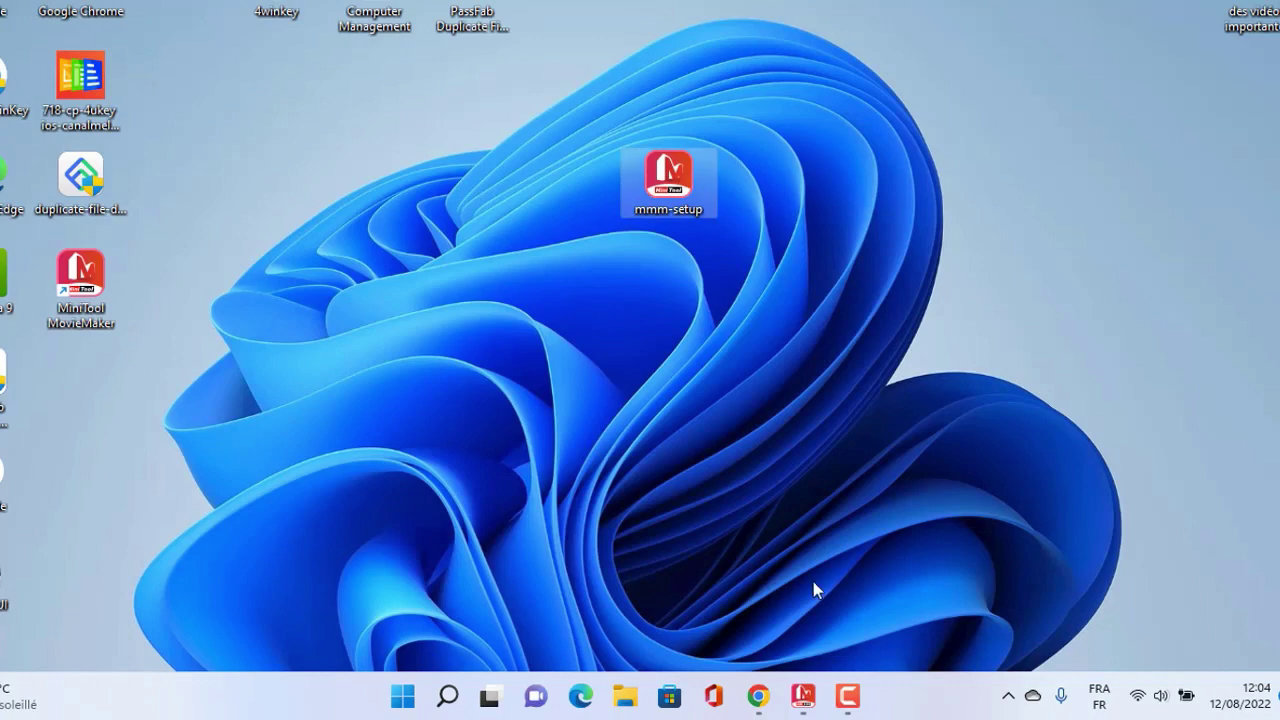
click(812, 707)
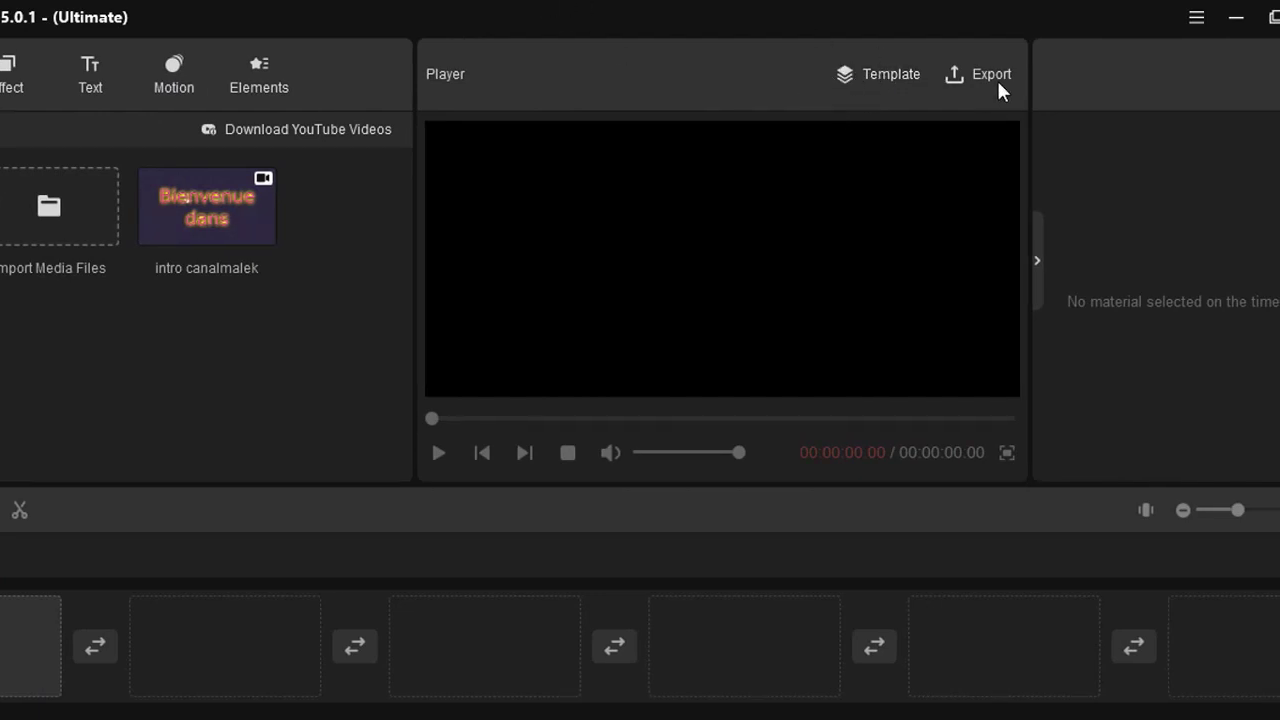
click(1196, 17)
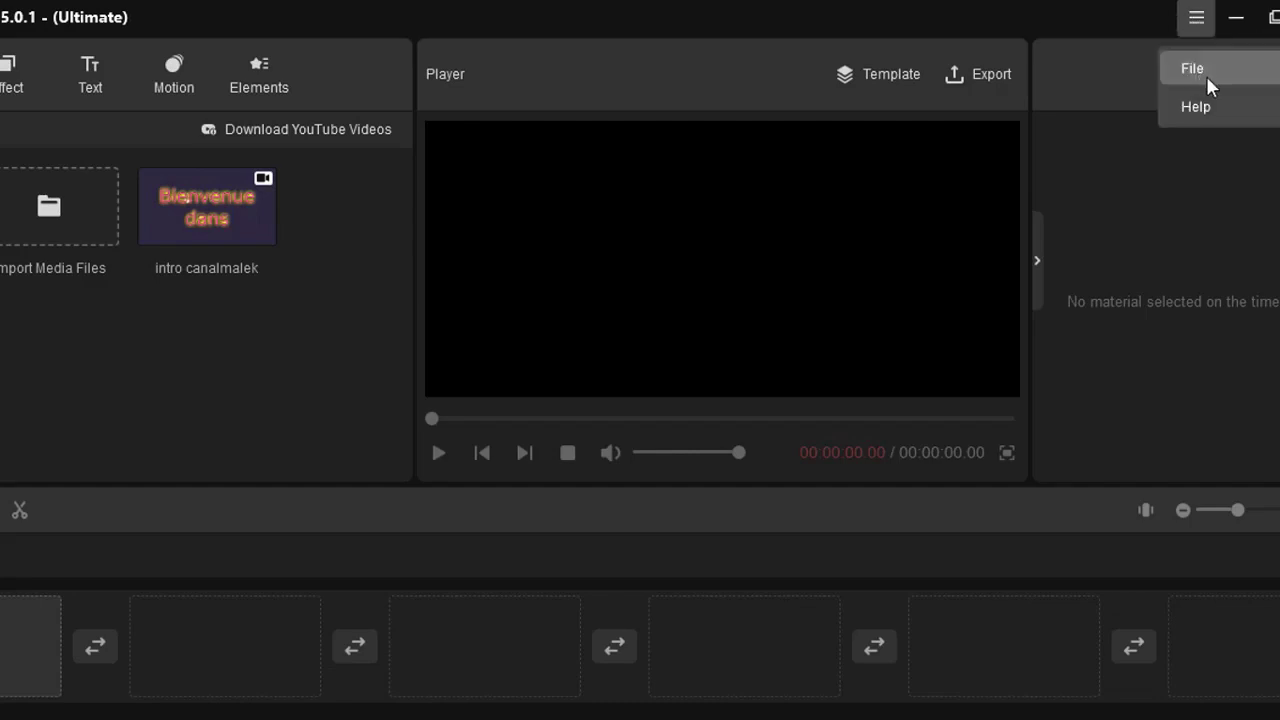
mouse_move(1220, 71)
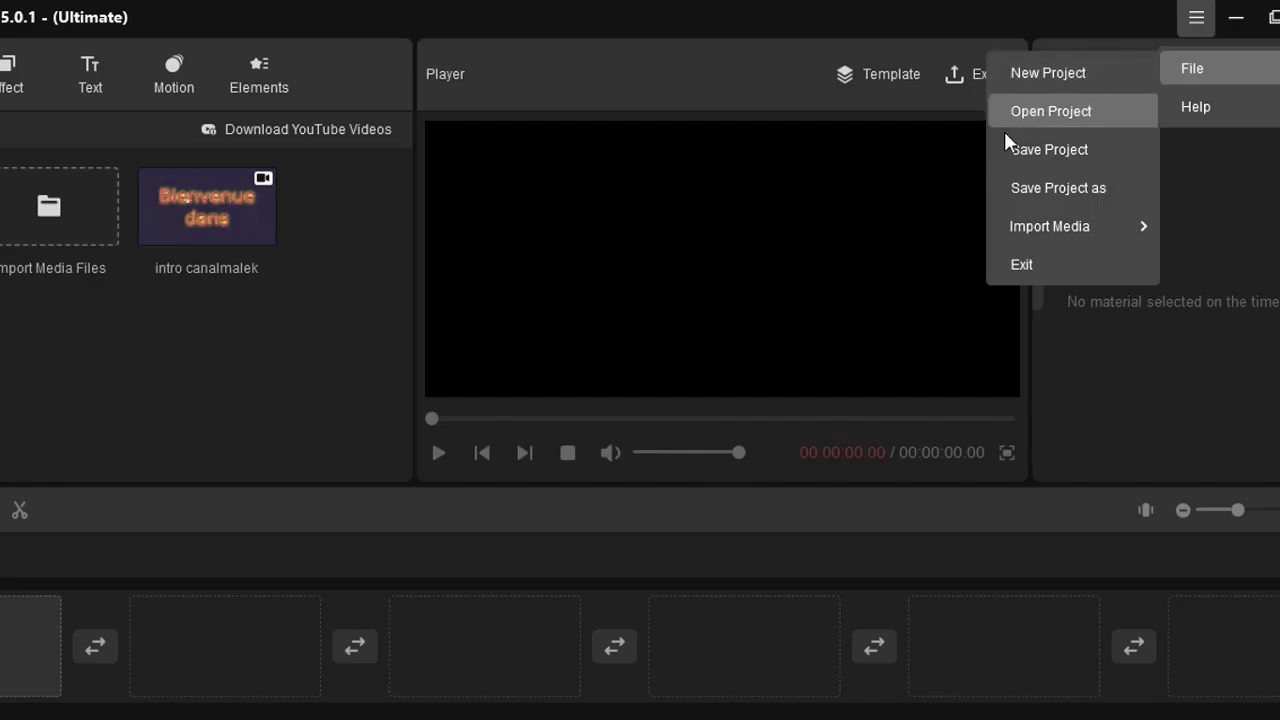
mouse_move(1037, 212)
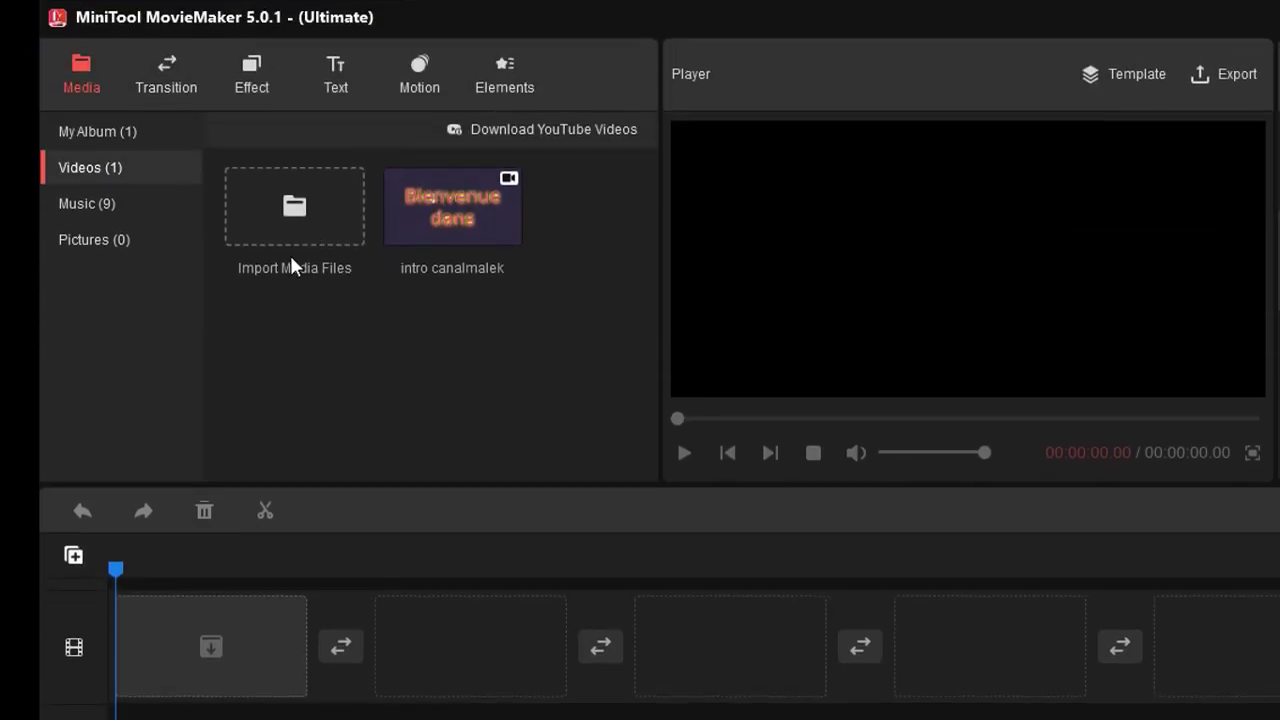
- Add the "intro canalmalek" video from the media library to the video track
click(308, 198)
double_click(308, 205)
mouse_move(509, 168)
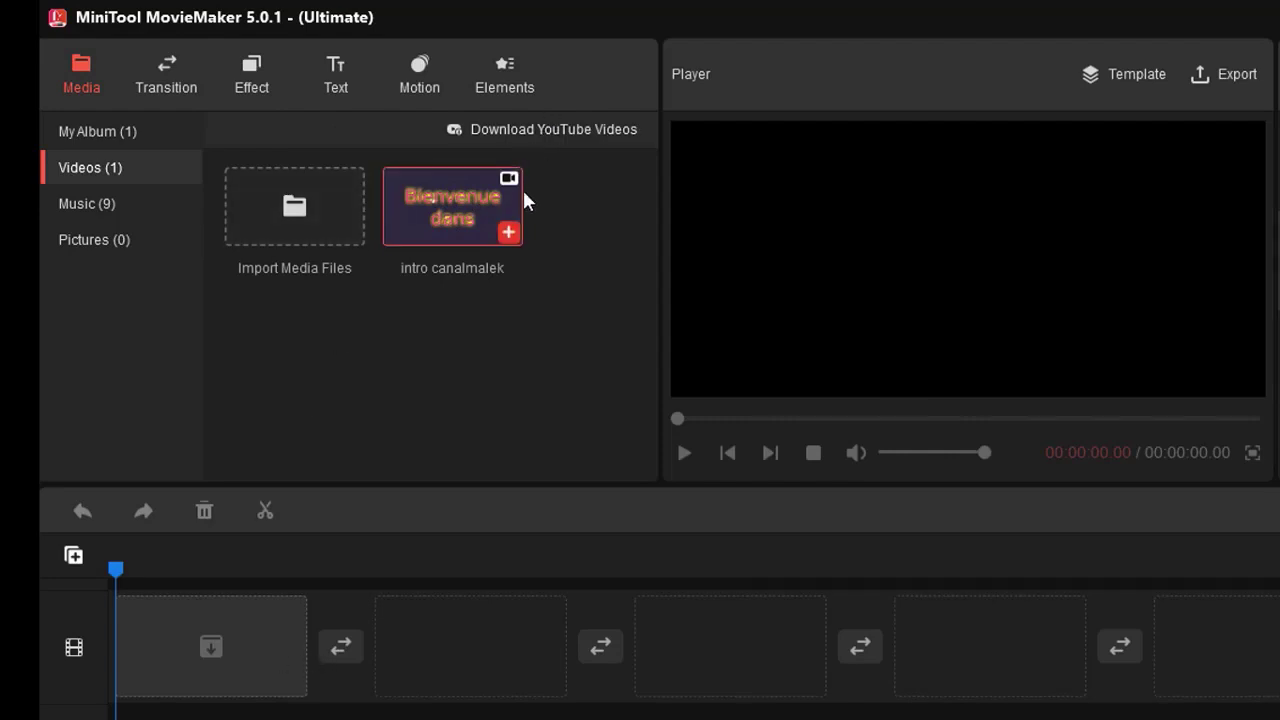
mouse_move(507, 236)
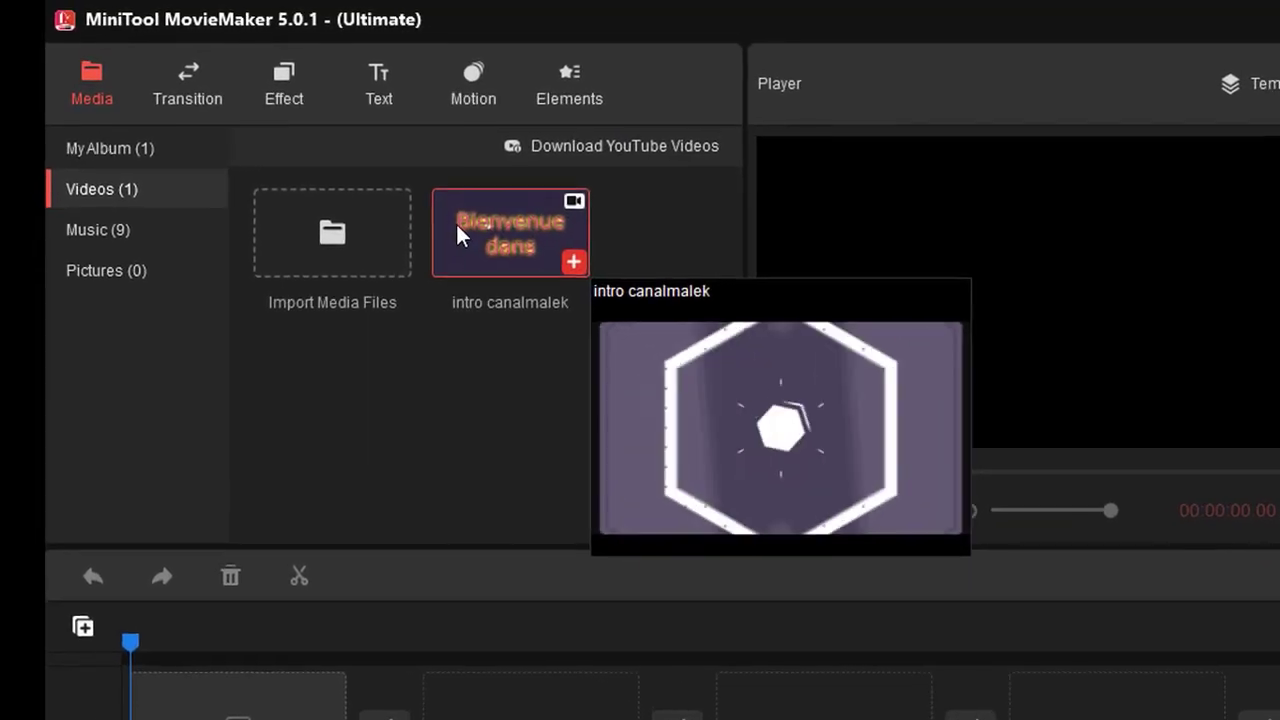
click(576, 264)
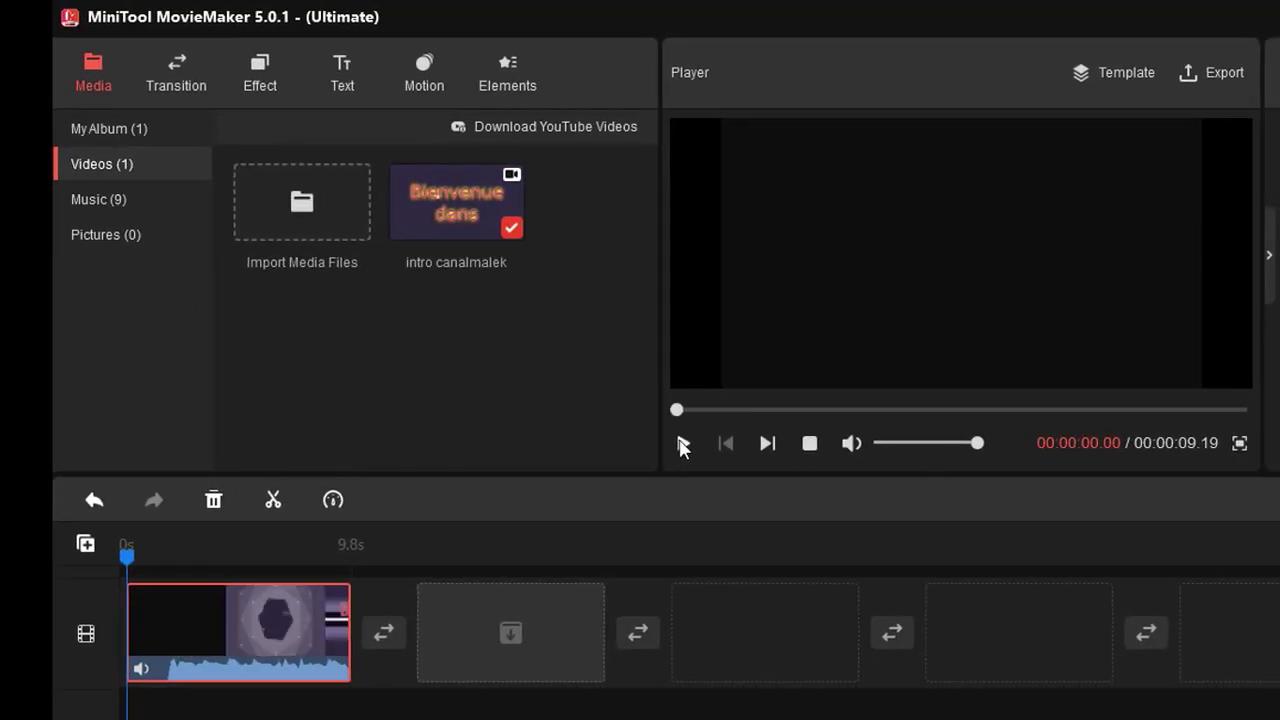
- Play the beginning of the intro video in the preview and pause it at 00:00:02.00
click(679, 444)
click(596, 426)
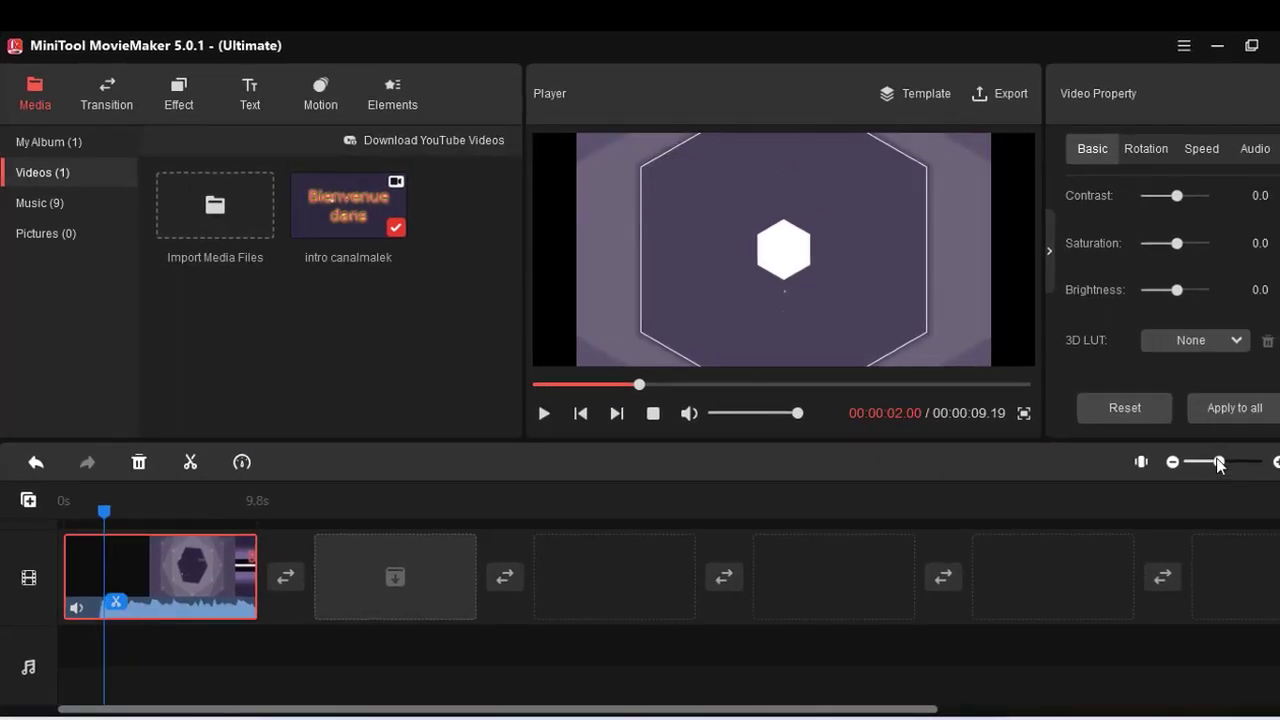
drag(1218, 463, 1238, 462)
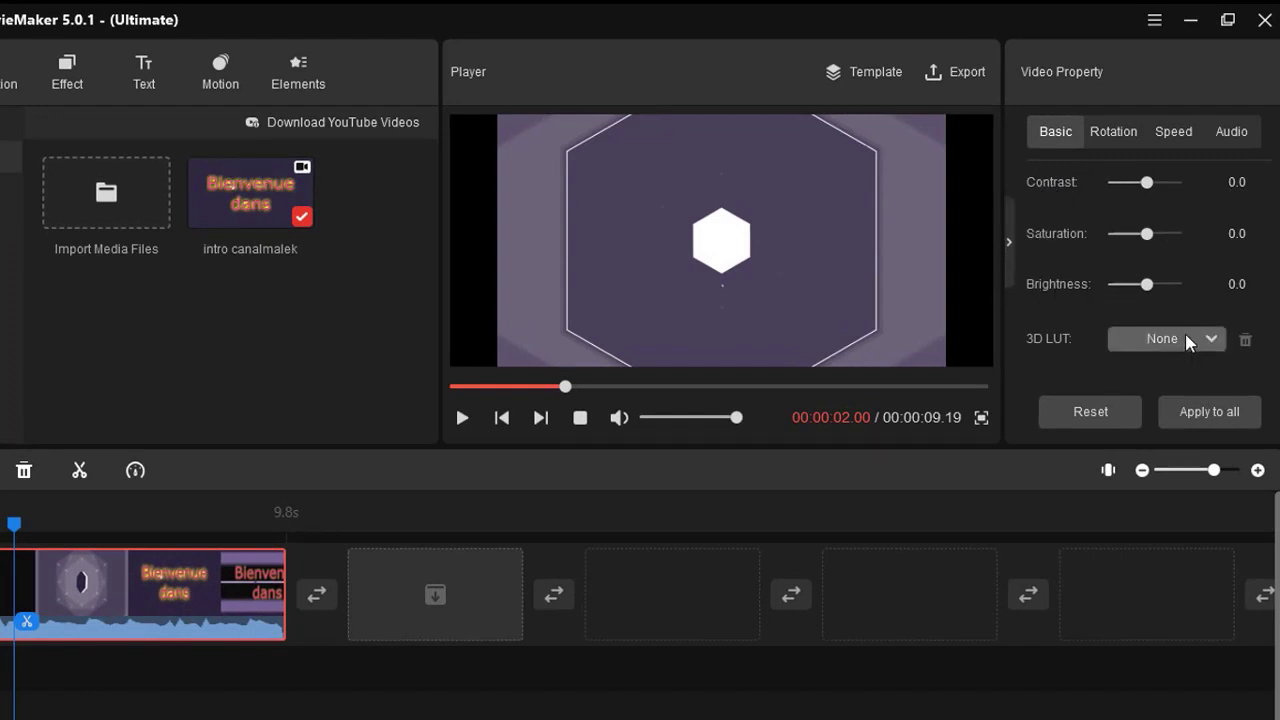
- Examine the rotation, speed and audio properties available for the intro clip
click(1128, 131)
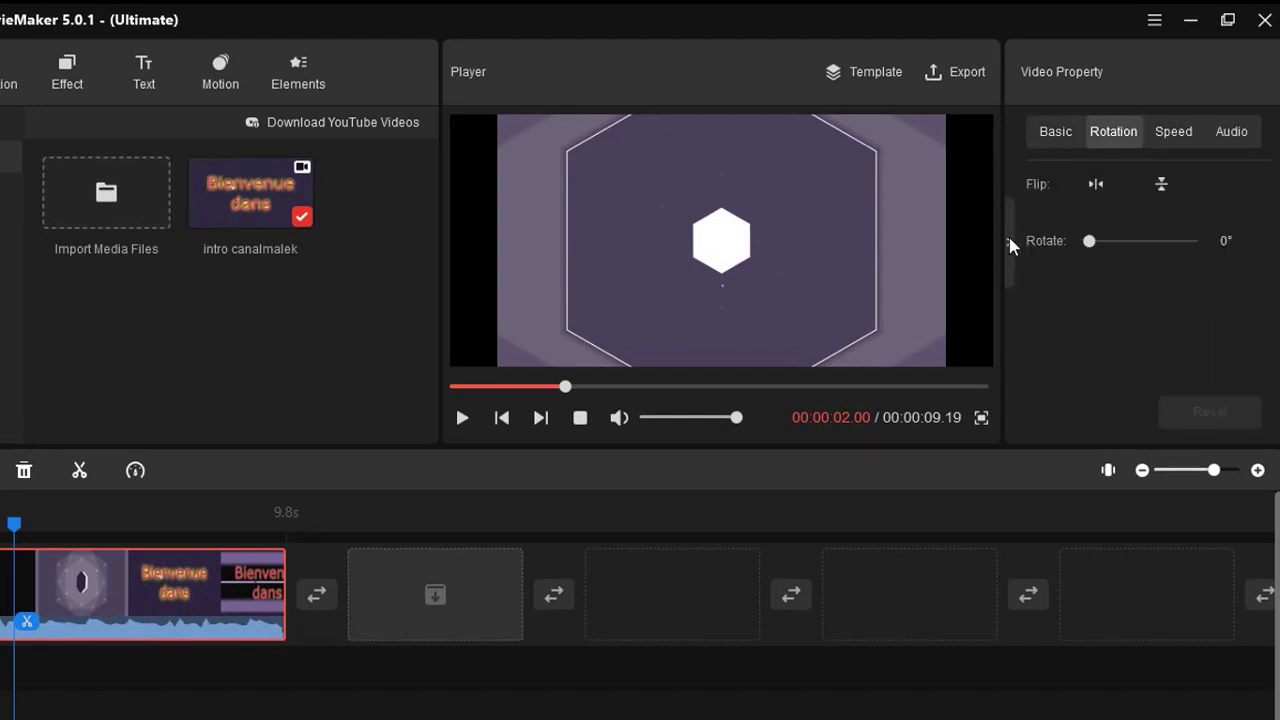
click(1161, 138)
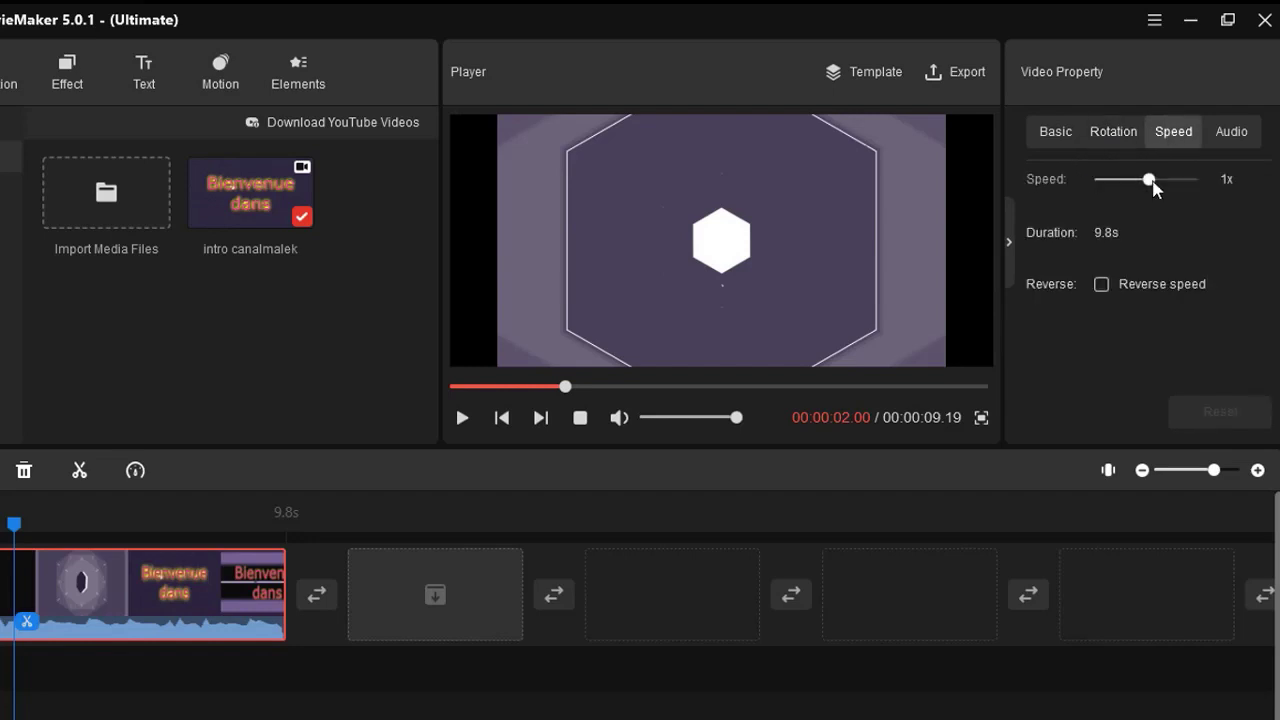
mouse_move(1149, 179)
mouse_down()
mouse_move(1189, 179)
mouse_move(1146, 179)
mouse_up()
click(1231, 134)
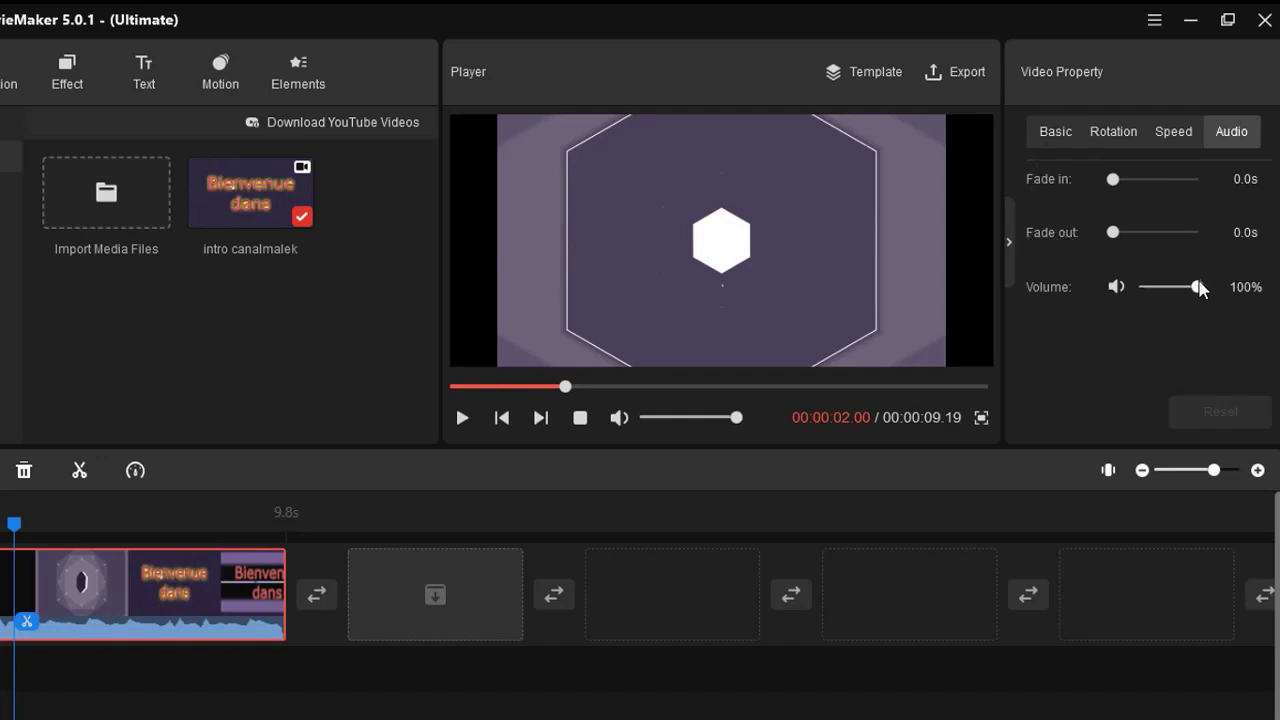
- Split the intro clip into two parts at 00:00:04.15 with Quick Split
click(105, 524)
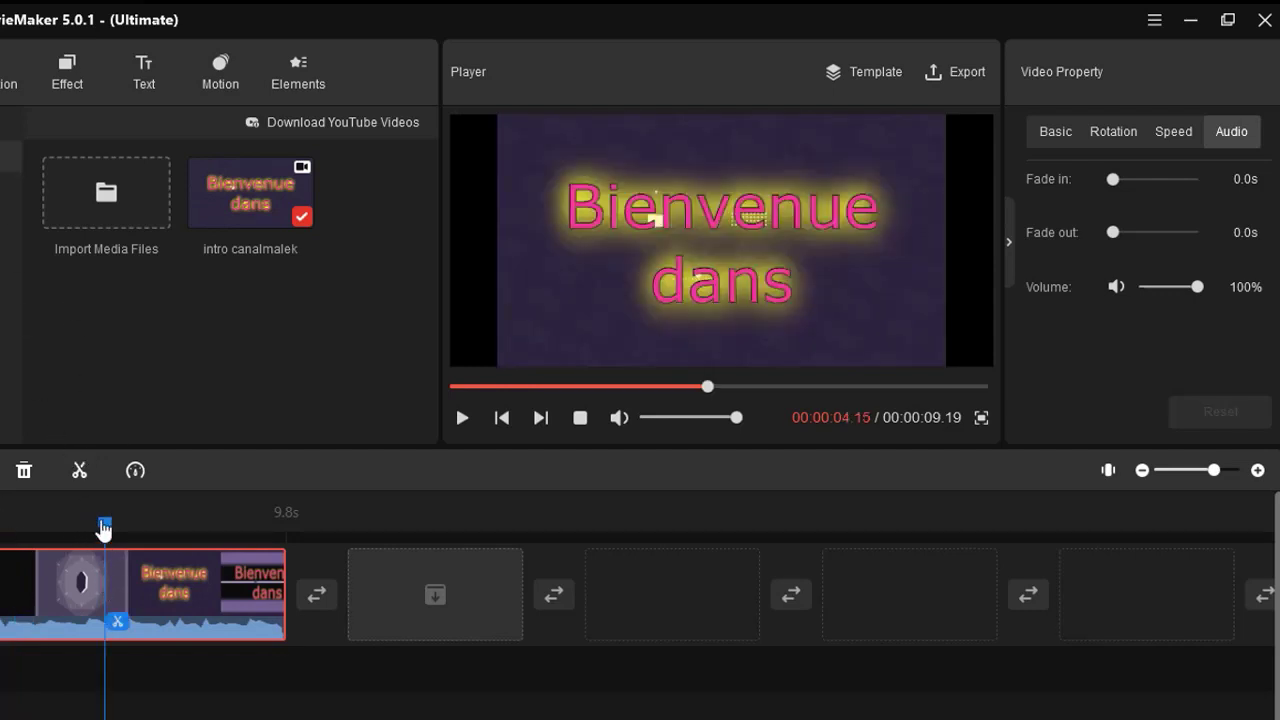
click(80, 472)
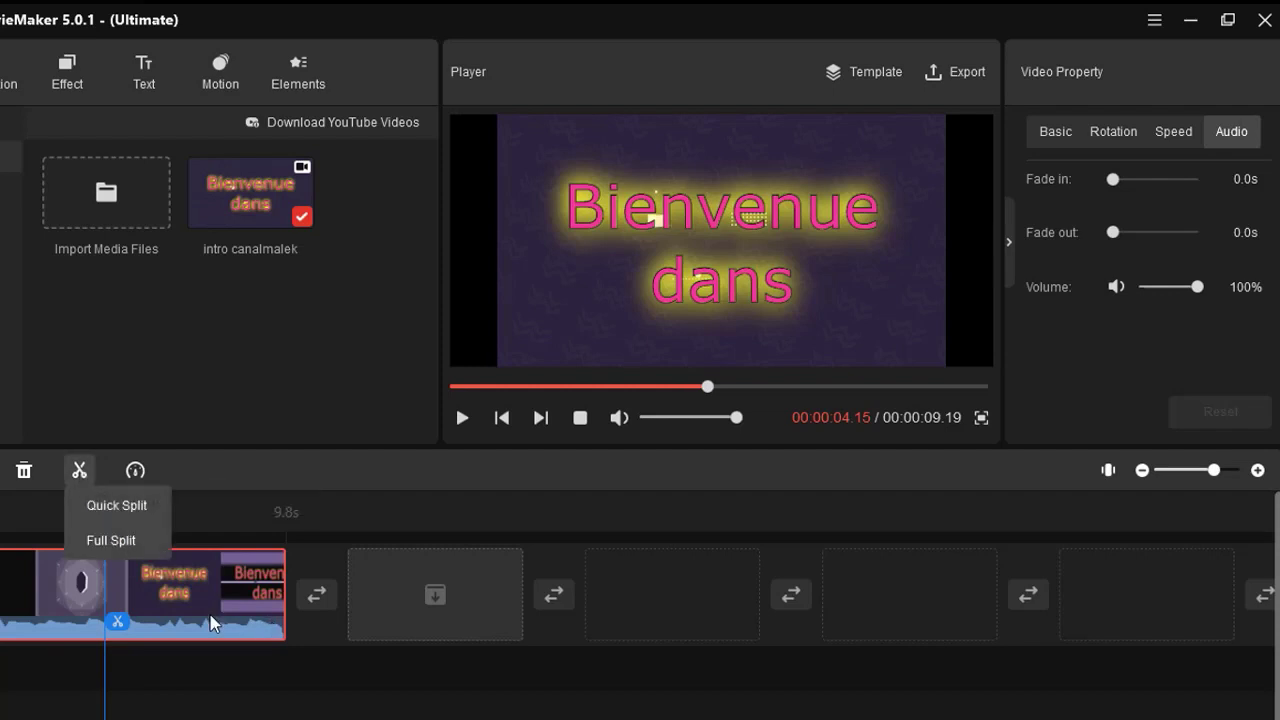
click(111, 506)
mouse_move(211, 606)
mouse_down()
mouse_move(286, 597)
mouse_move(214, 608)
mouse_up()
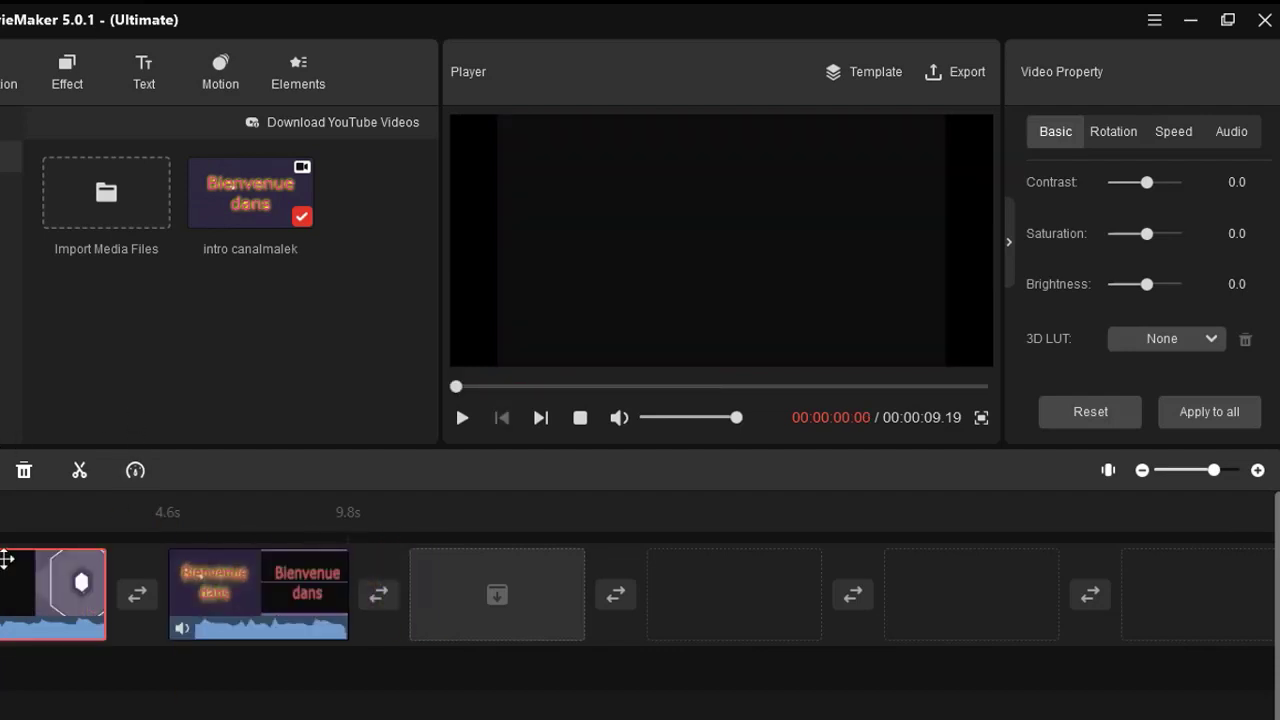
- Add the Blind transition between the two parts of the intro clip
click(161, 518)
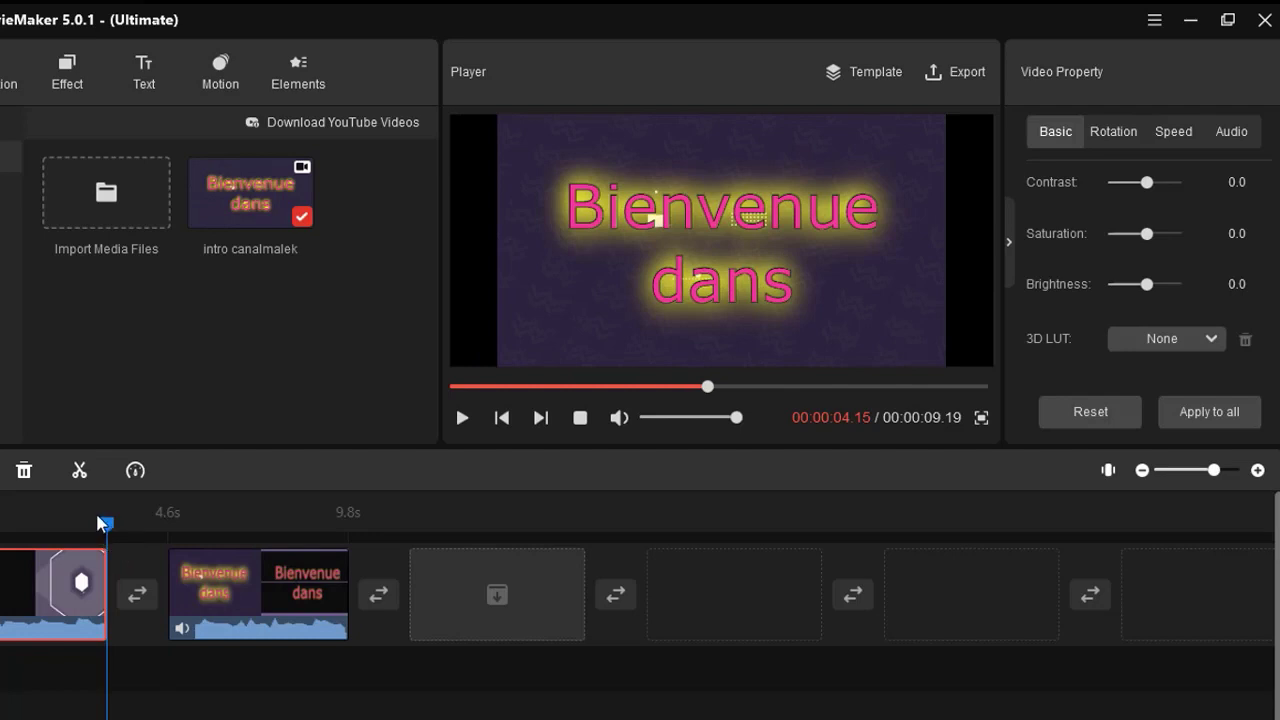
mouse_move(107, 523)
mouse_down()
mouse_move(84, 535)
mouse_move(108, 535)
mouse_up()
click(8, 75)
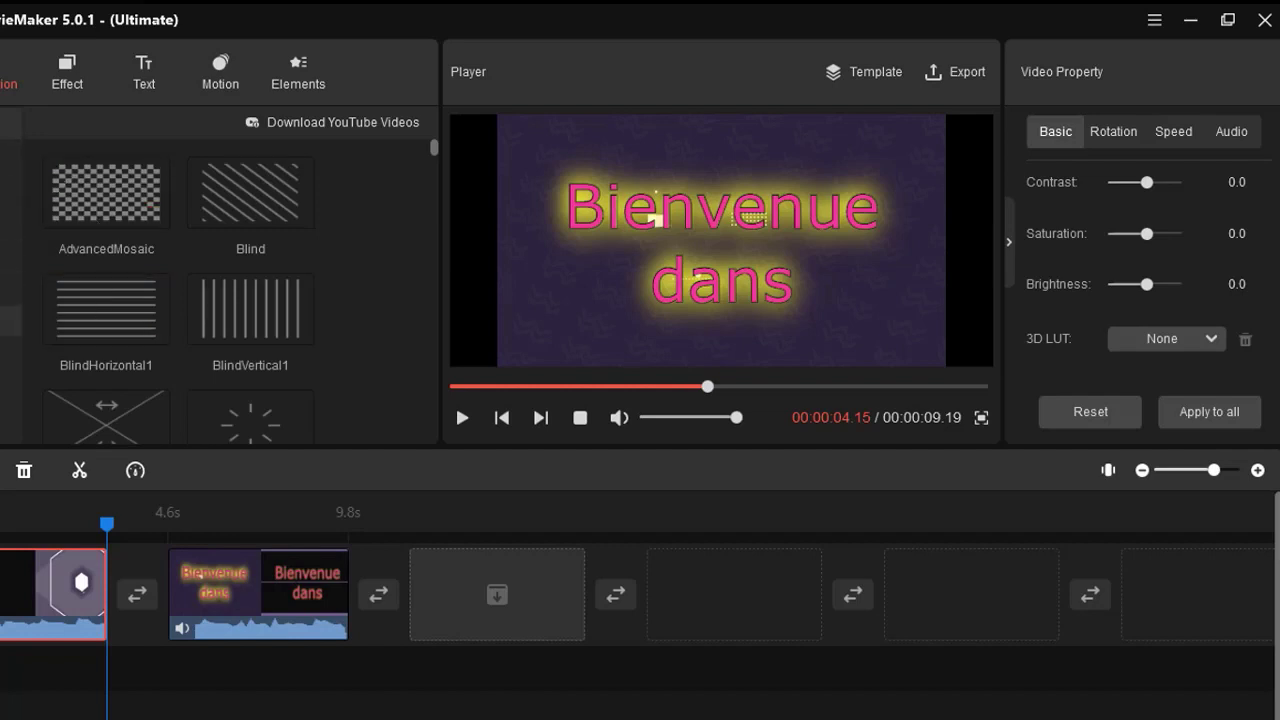
mouse_move(268, 191)
click(301, 217)
- Preview the Blind transition by playing the video from just before the split
drag(110, 525, 66, 530)
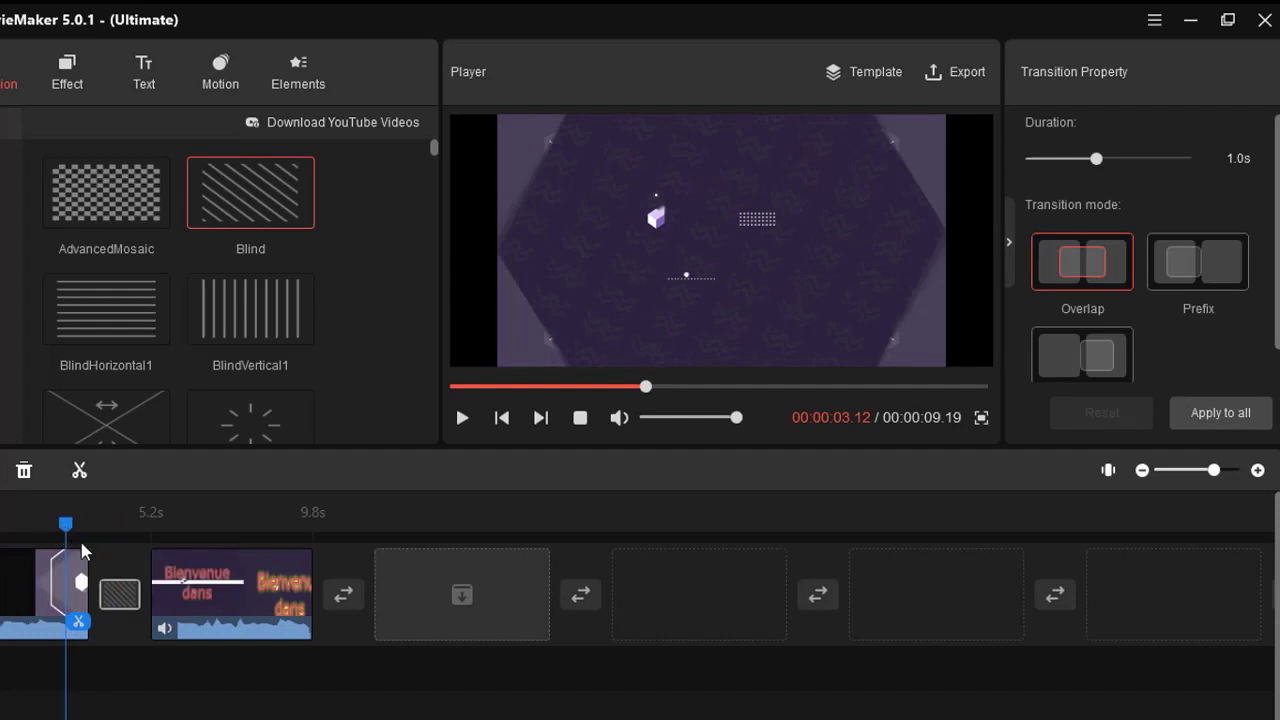
click(462, 418)
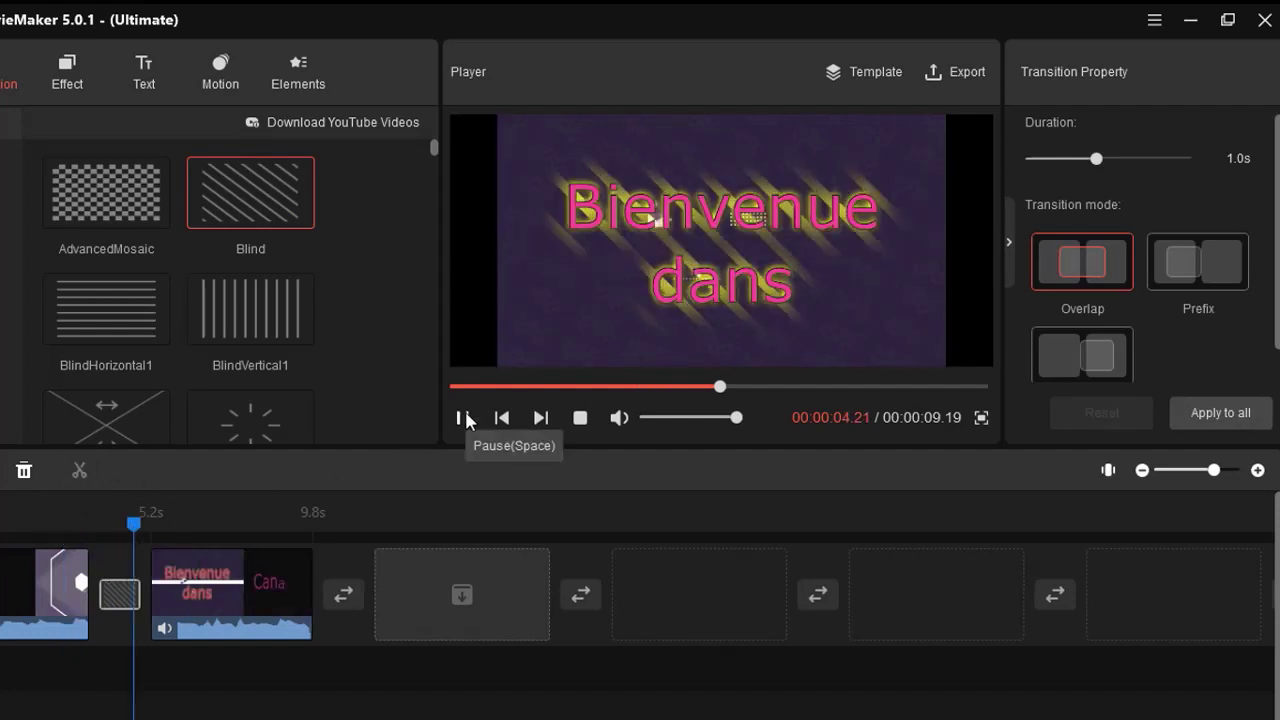
click(15, 515)
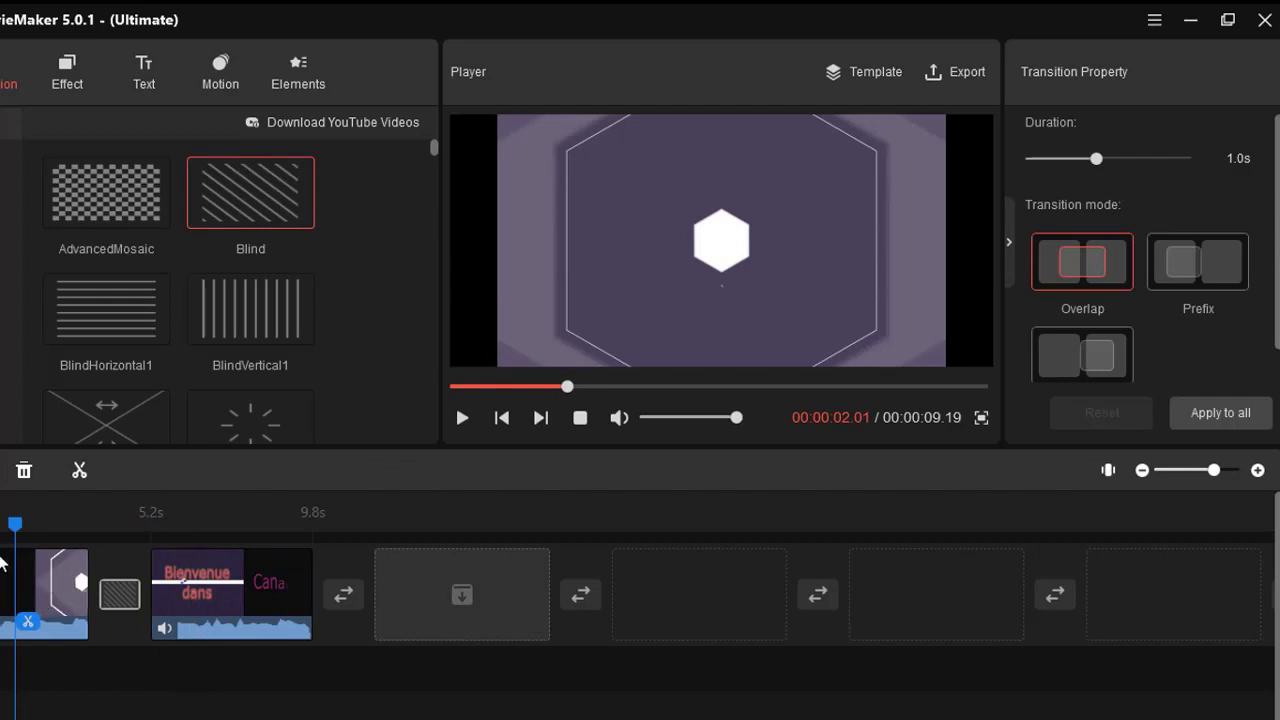
- Apply the Antique effect to the first part of the intro clip
click(40, 585)
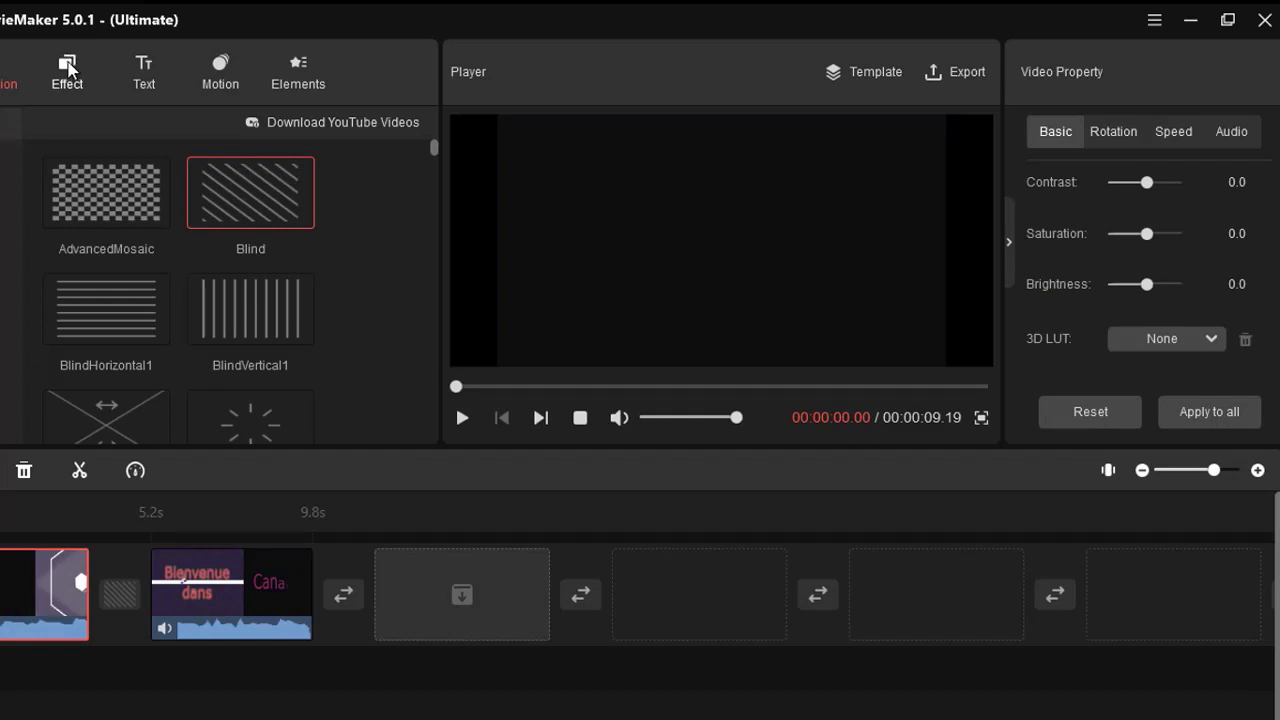
click(68, 68)
mouse_move(143, 349)
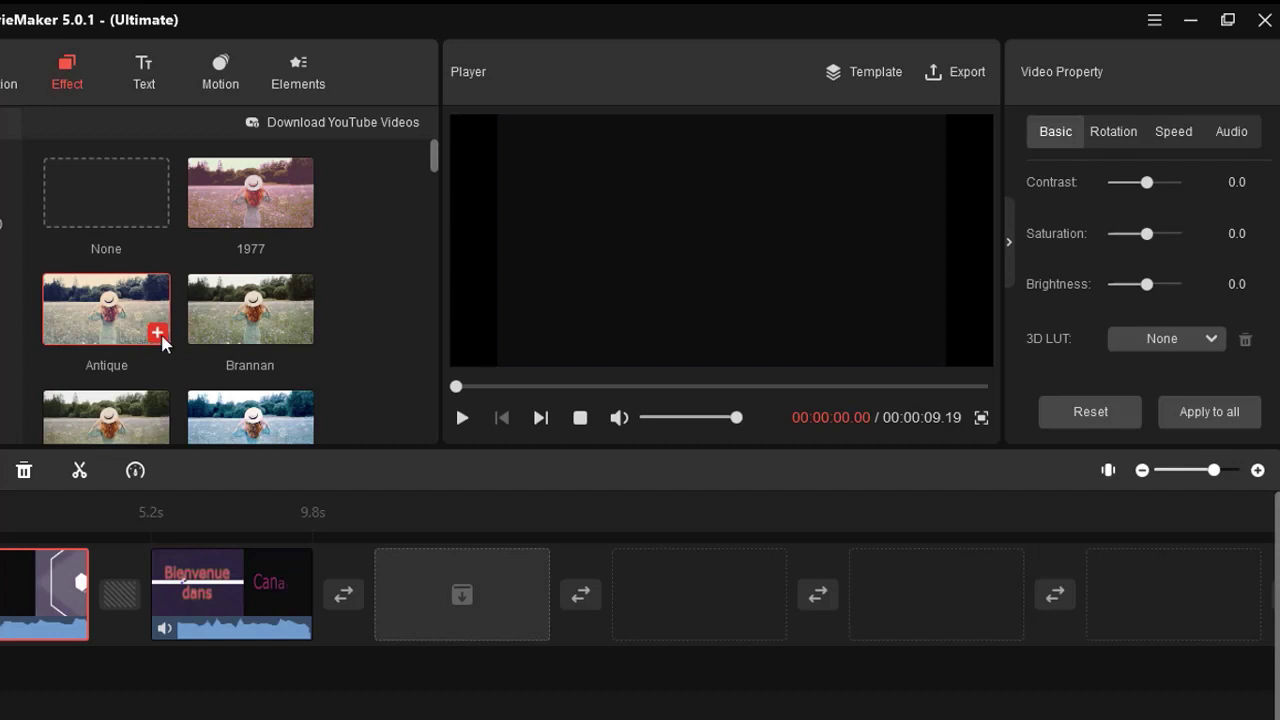
click(157, 340)
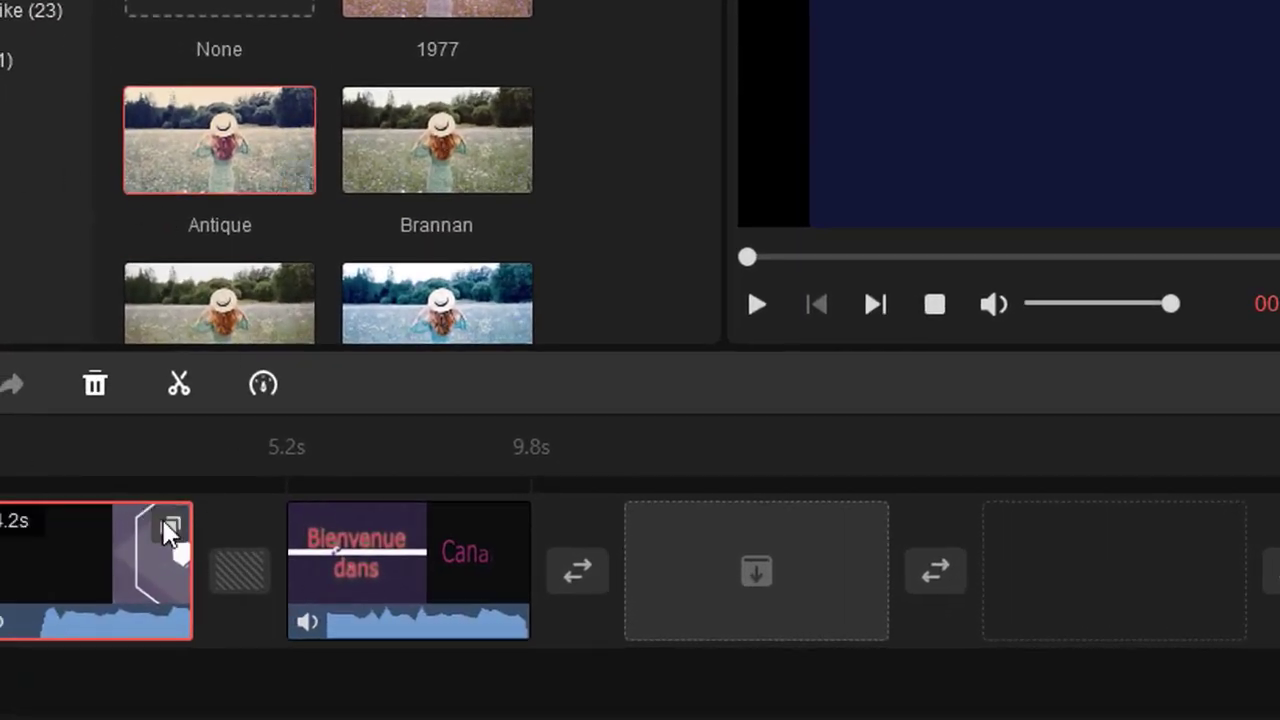
- Delete the Antique effect from the first part of the clip
click(171, 530)
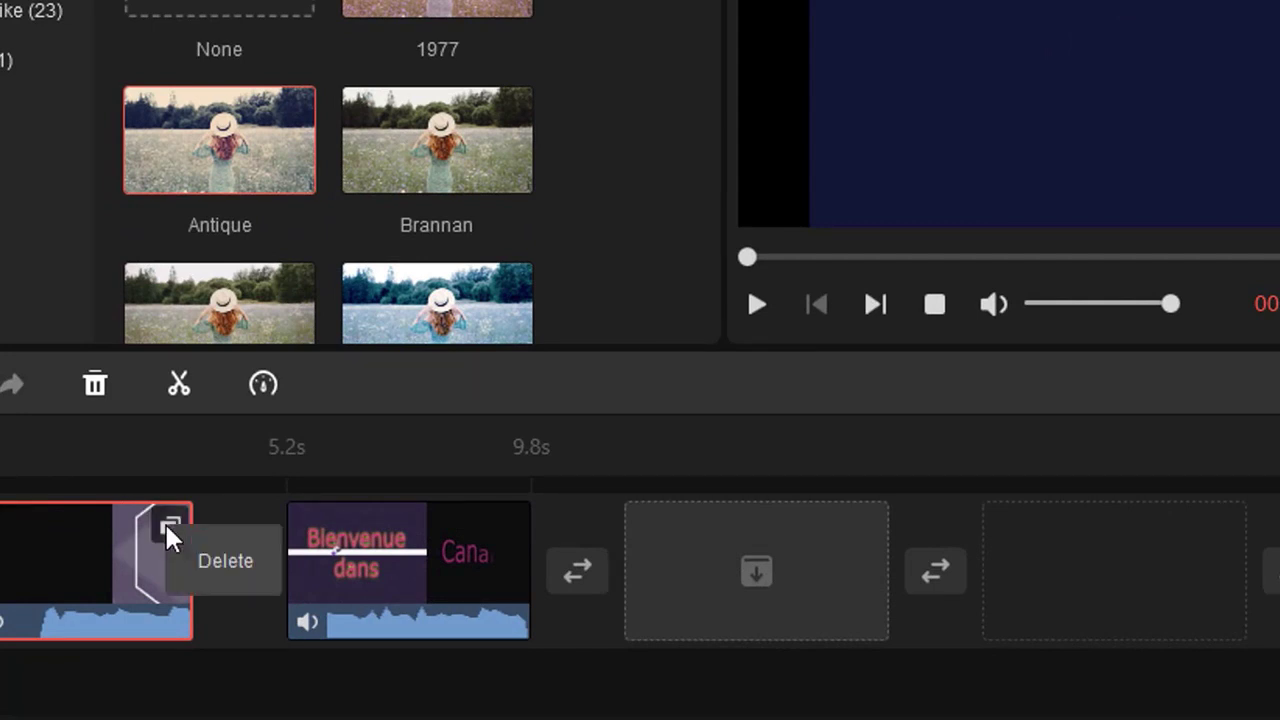
click(224, 562)
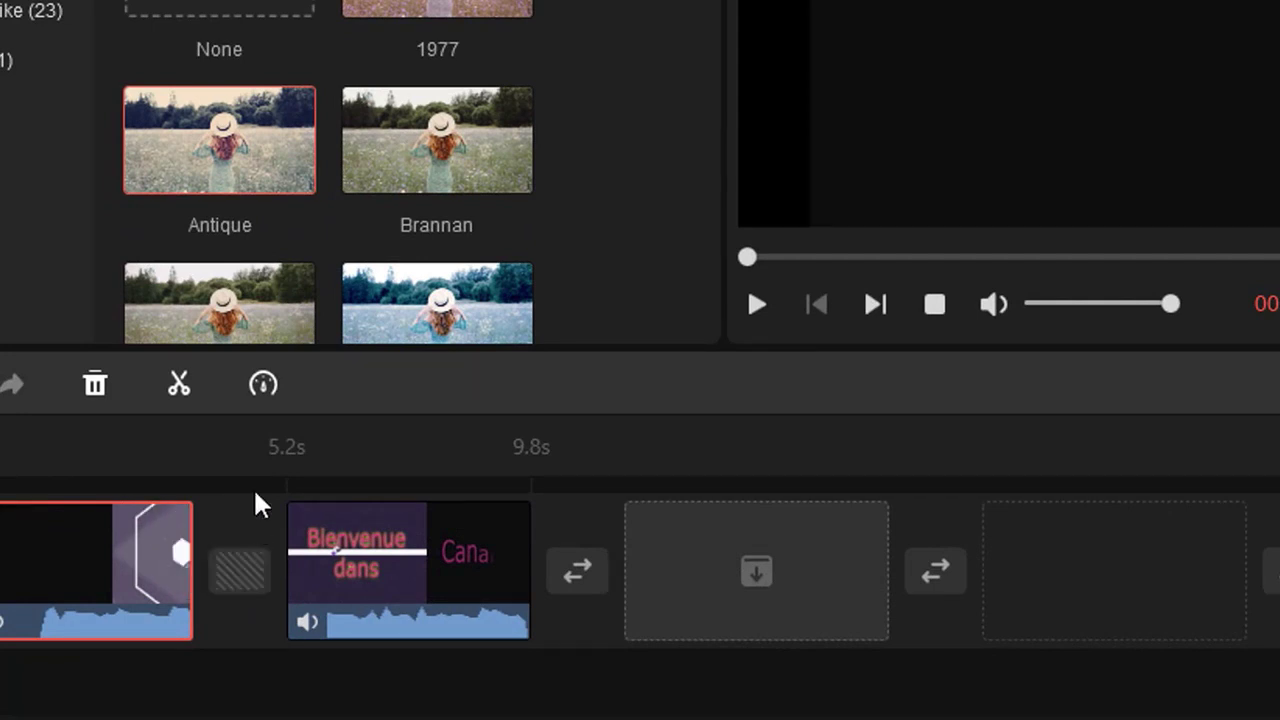
- Insert the Caption22 text on the timeline at 00:00:07.09, above the second part of the clip
click(238, 572)
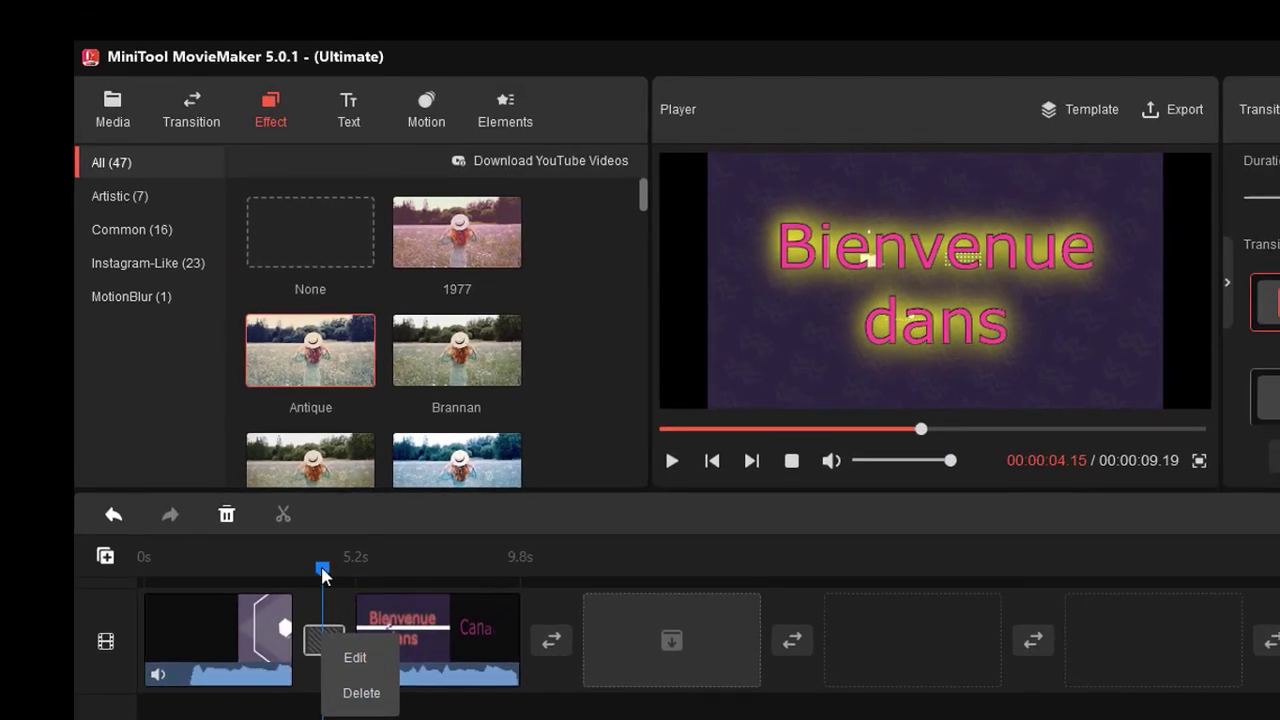
drag(310, 557, 437, 580)
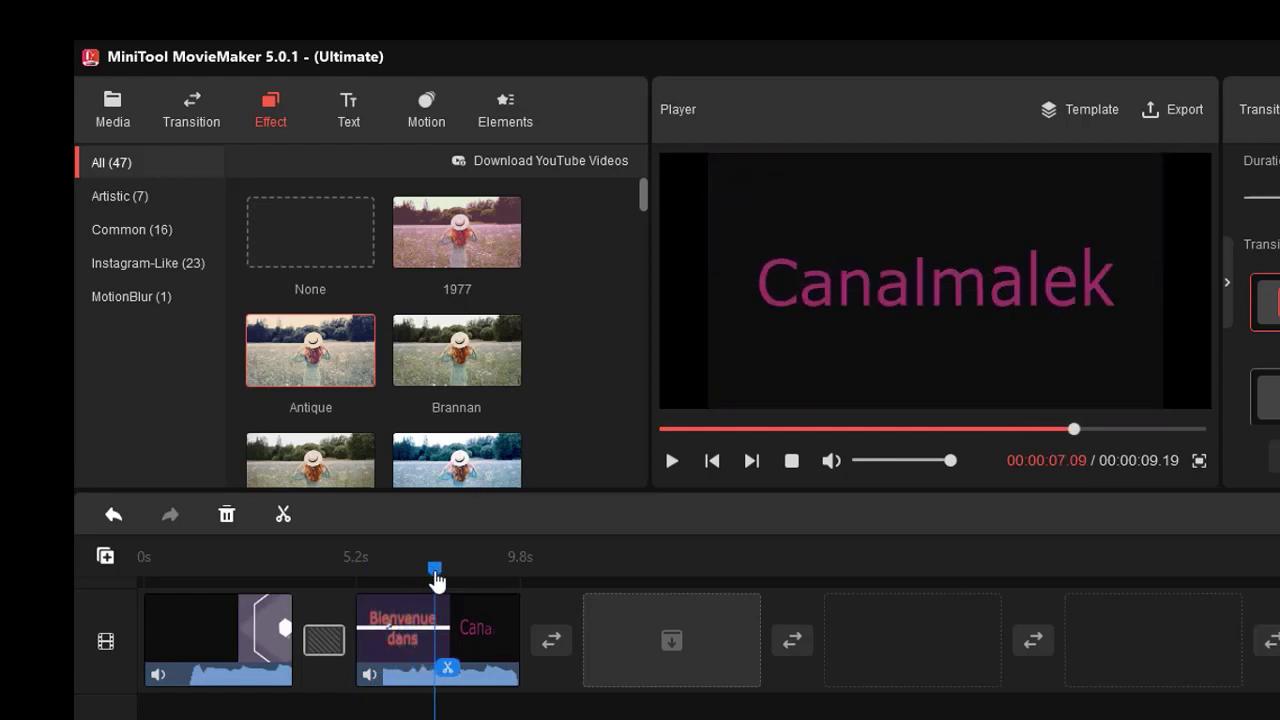
click(351, 110)
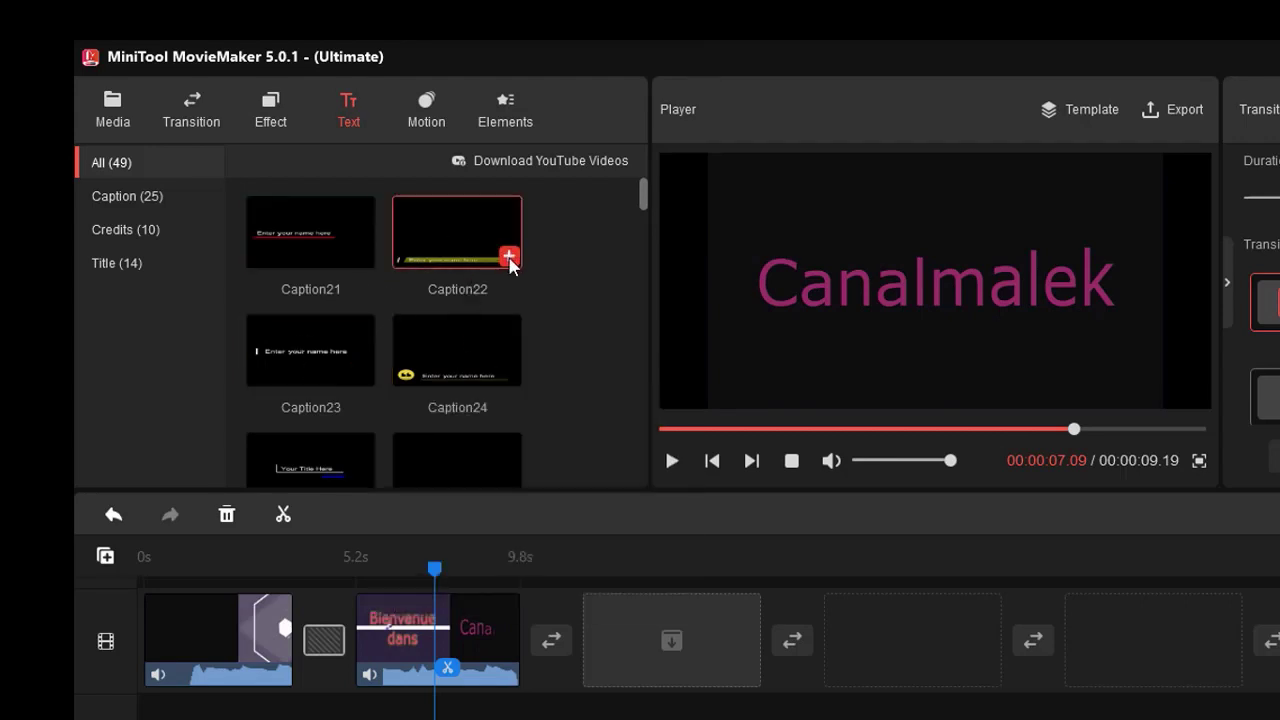
click(509, 259)
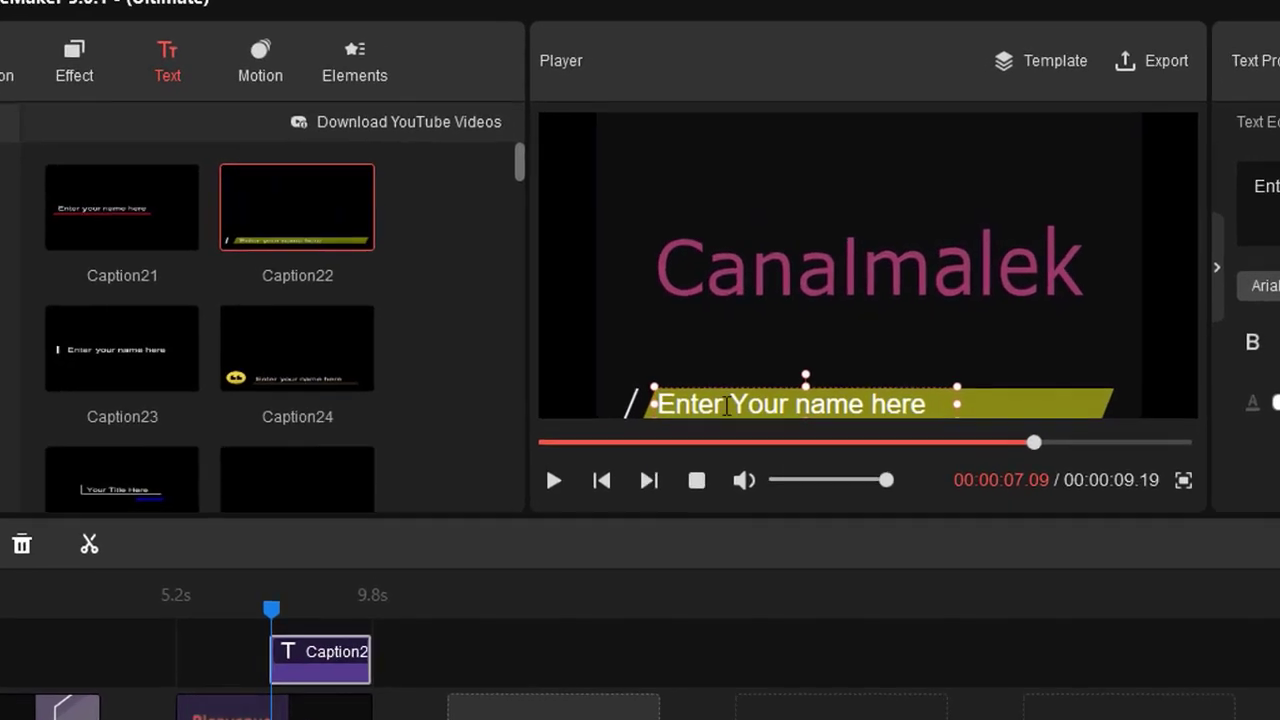
- Replace the caption's placeholder text with "canalmelak" and move its coloured bar and text above the Canalmalek title in the preview
drag(926, 404, 655, 404)
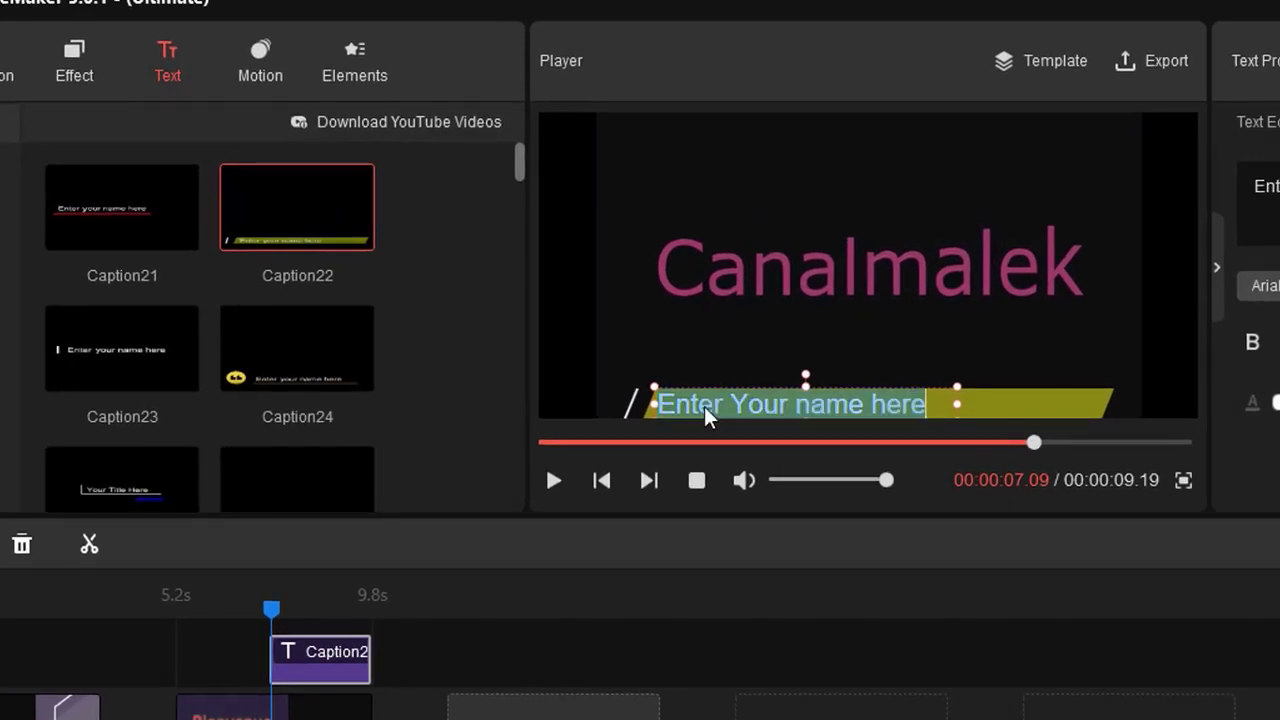
text(canalmelak)
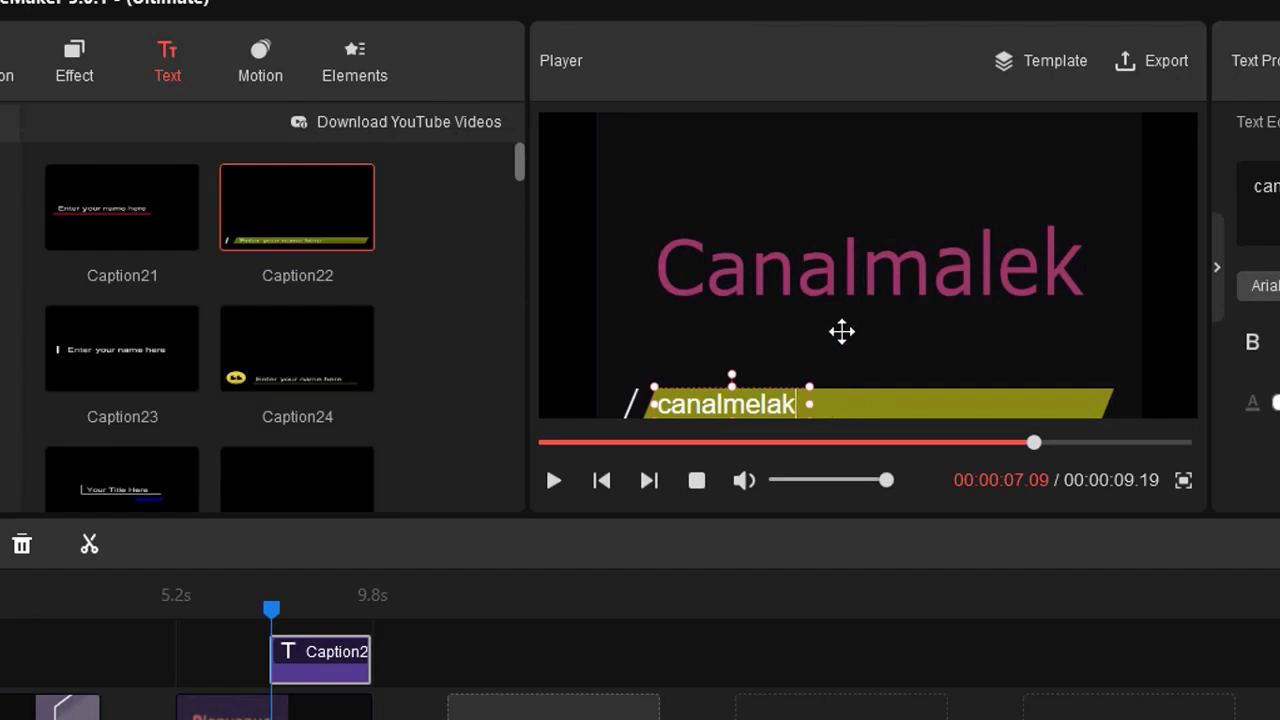
drag(841, 332, 820, 174)
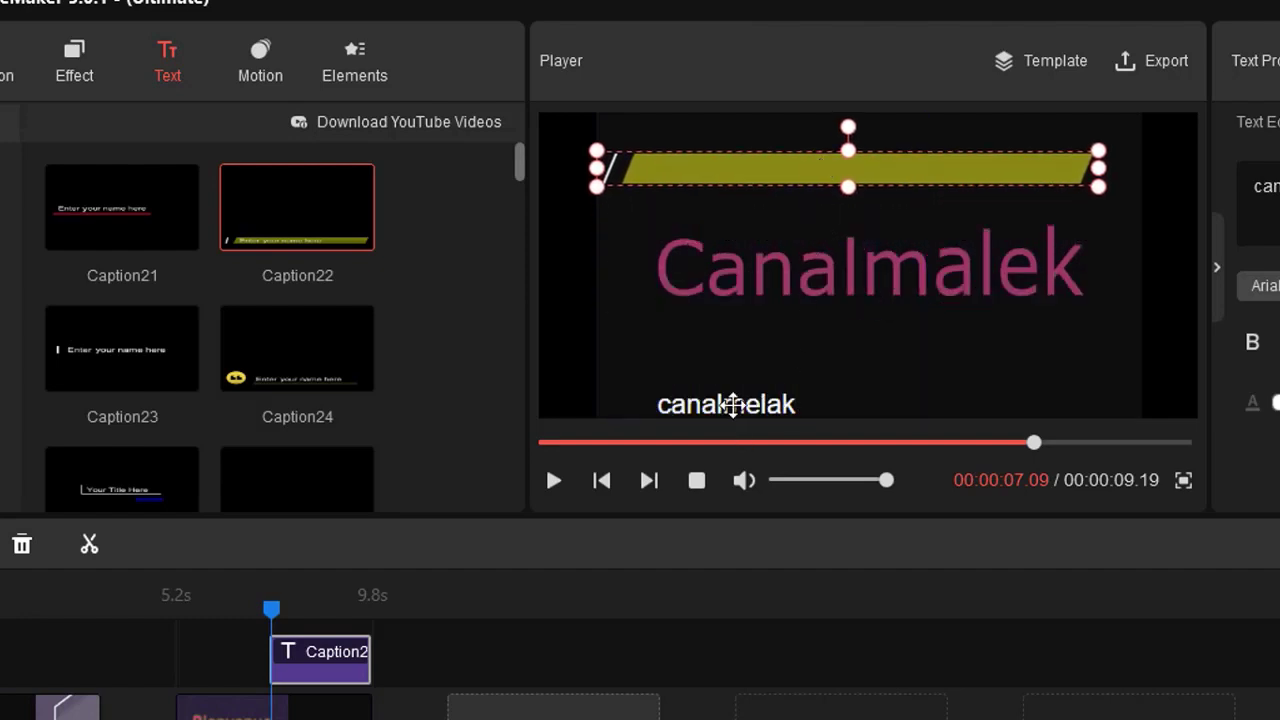
drag(733, 413, 743, 177)
- Extend the end of the Caption22 clip on Track1 to the end of the video
right_click(333, 667)
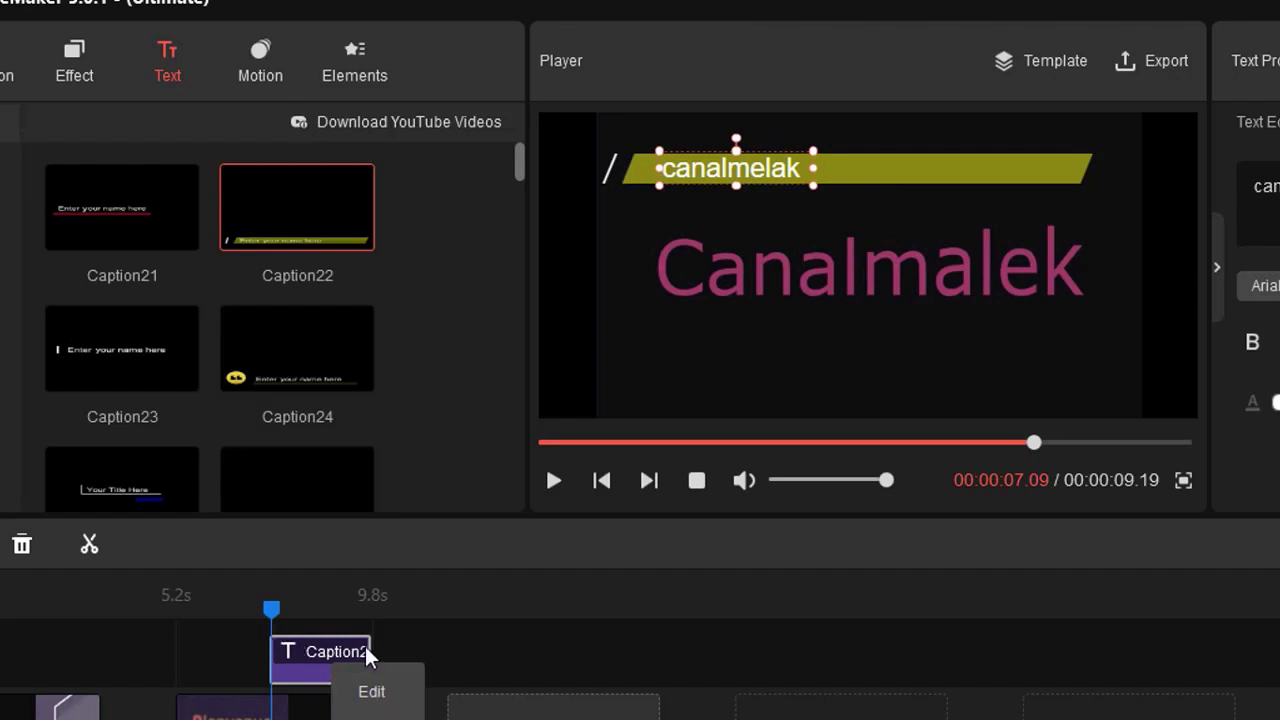
drag(368, 655, 780, 630)
click(348, 614)
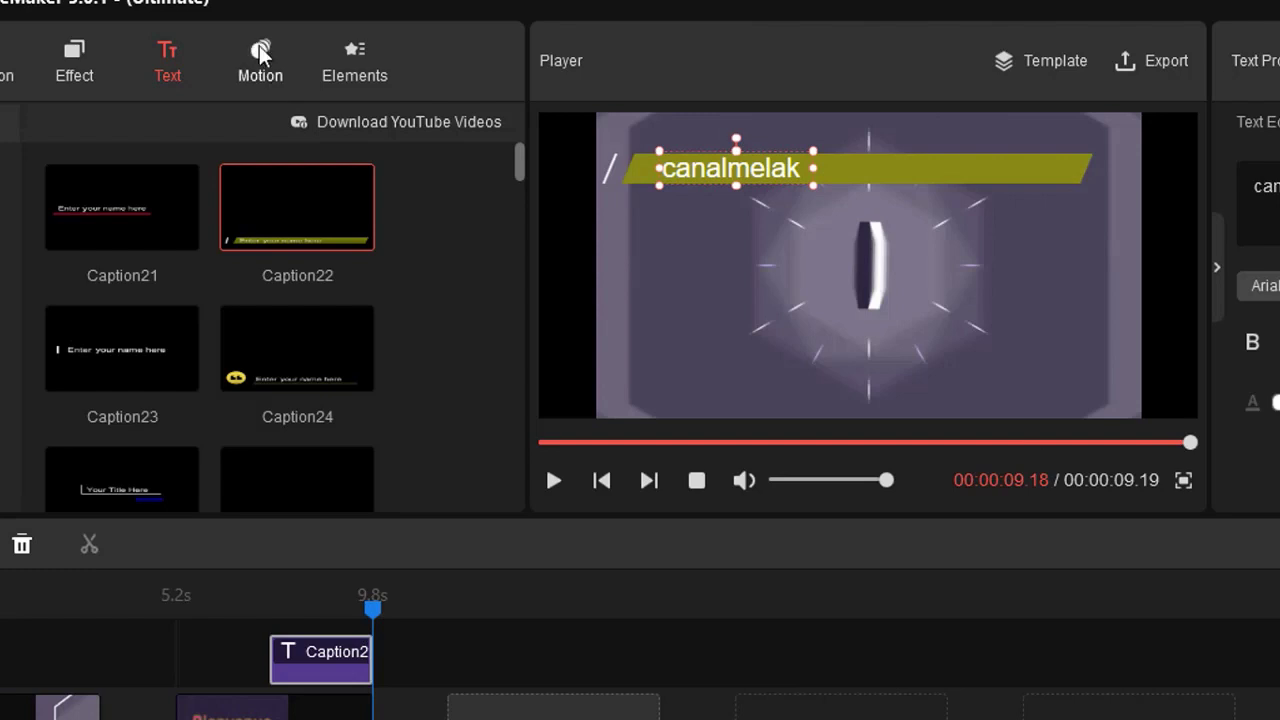
- Look through the Motion presets with the playhead at 00:00:05.16
drag(373, 609, 199, 617)
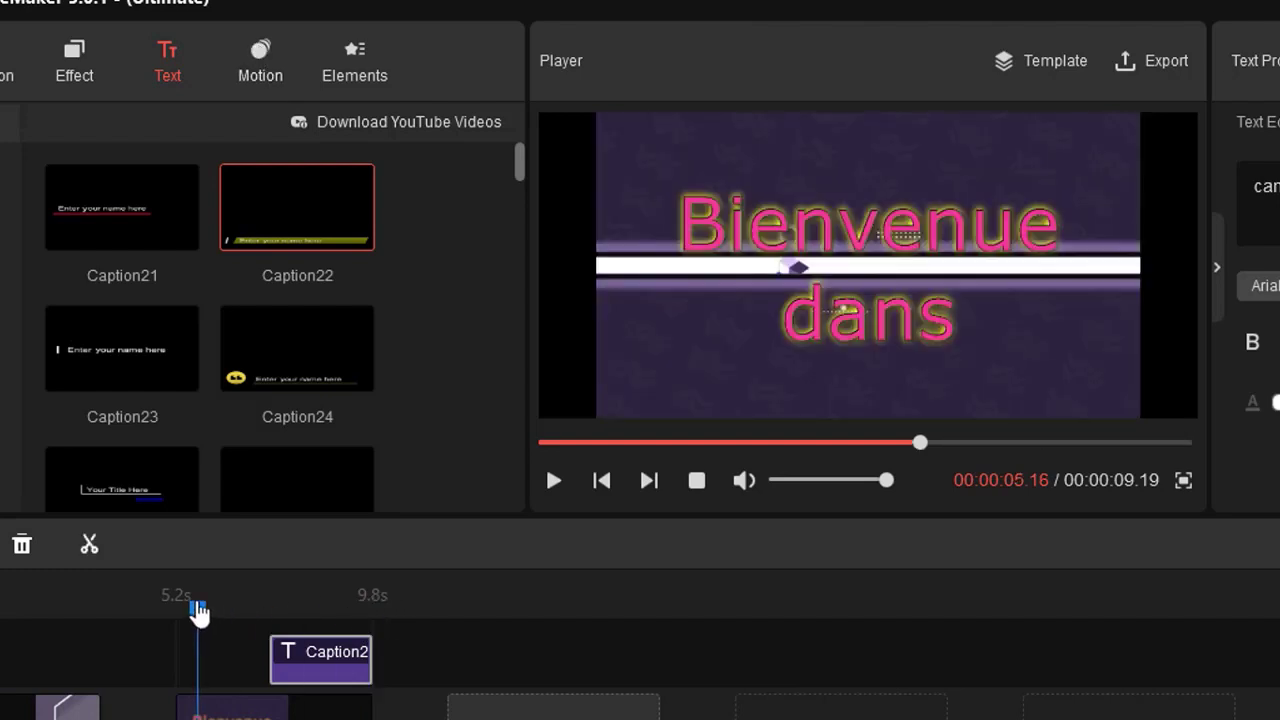
click(265, 80)
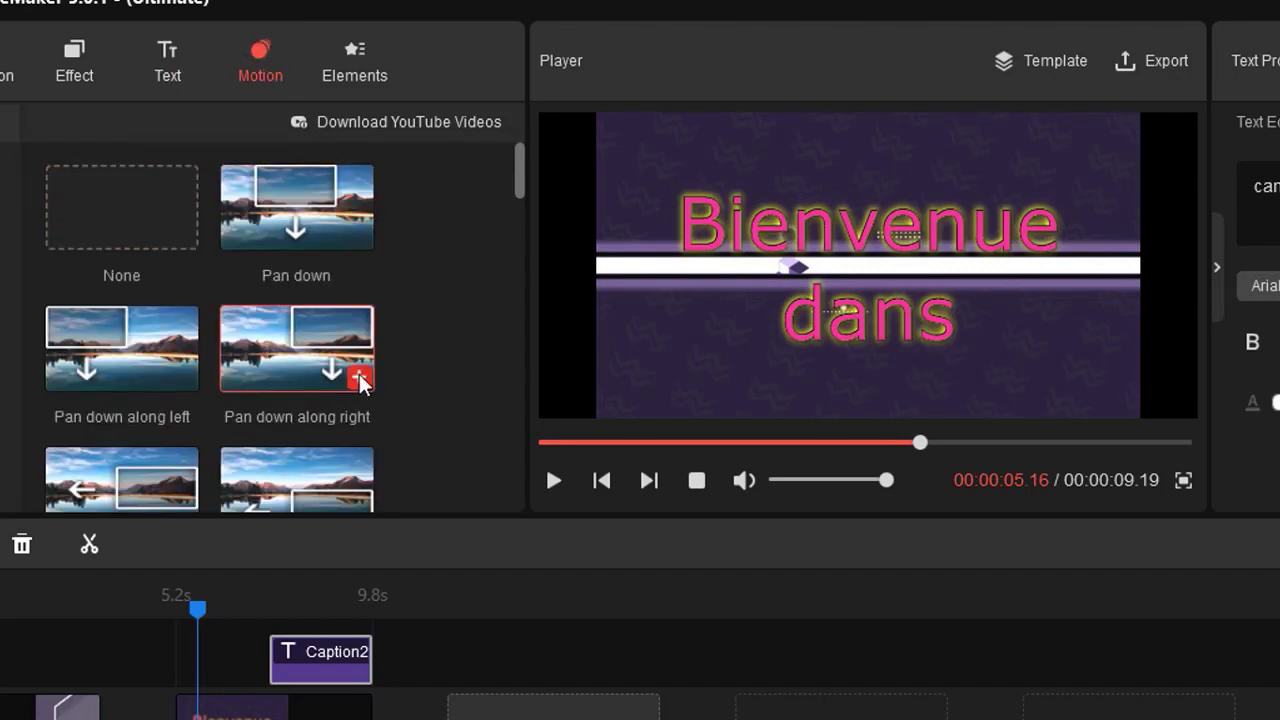
- Insert the Bus element on Track1 at 00:00:02.09
click(26, 597)
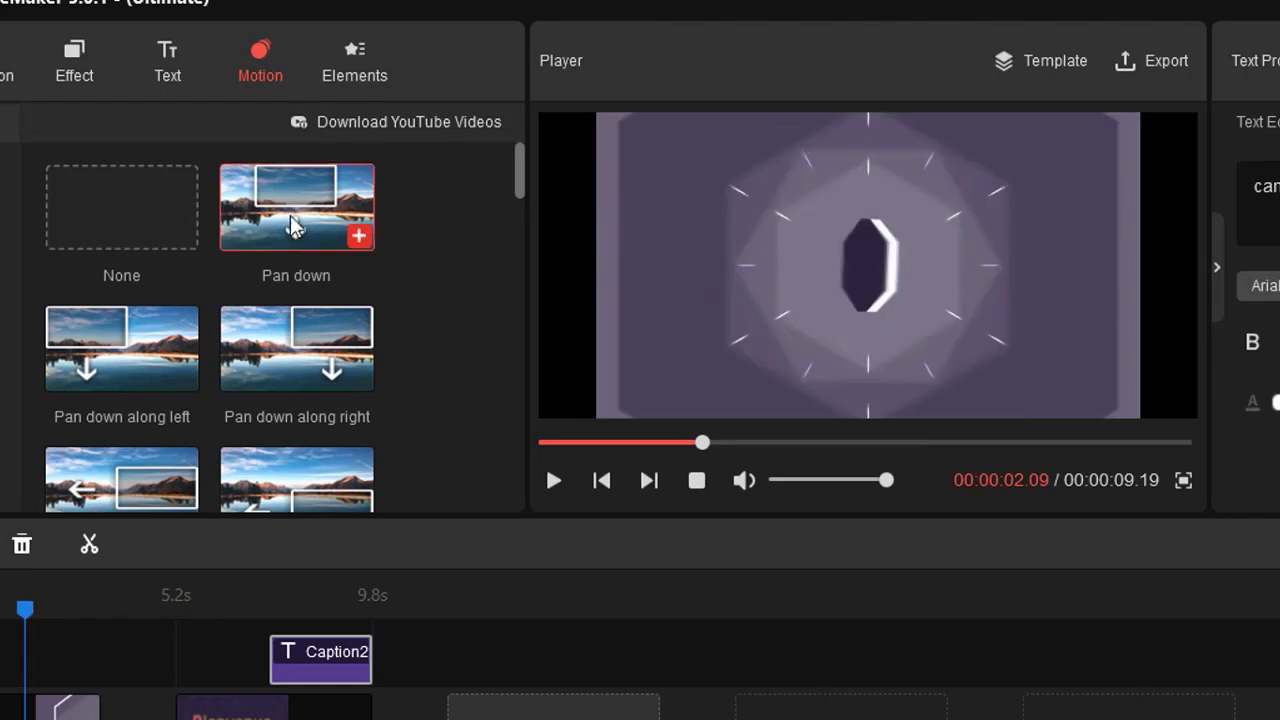
click(356, 47)
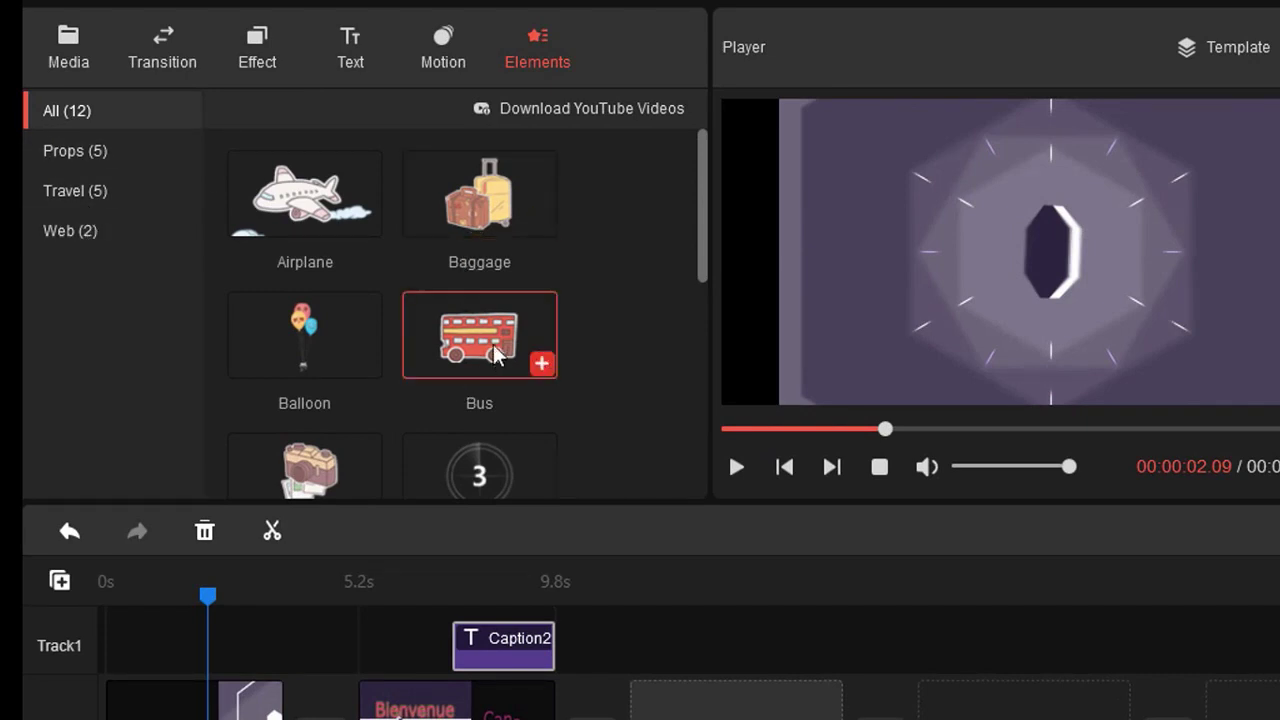
mouse_move(462, 350)
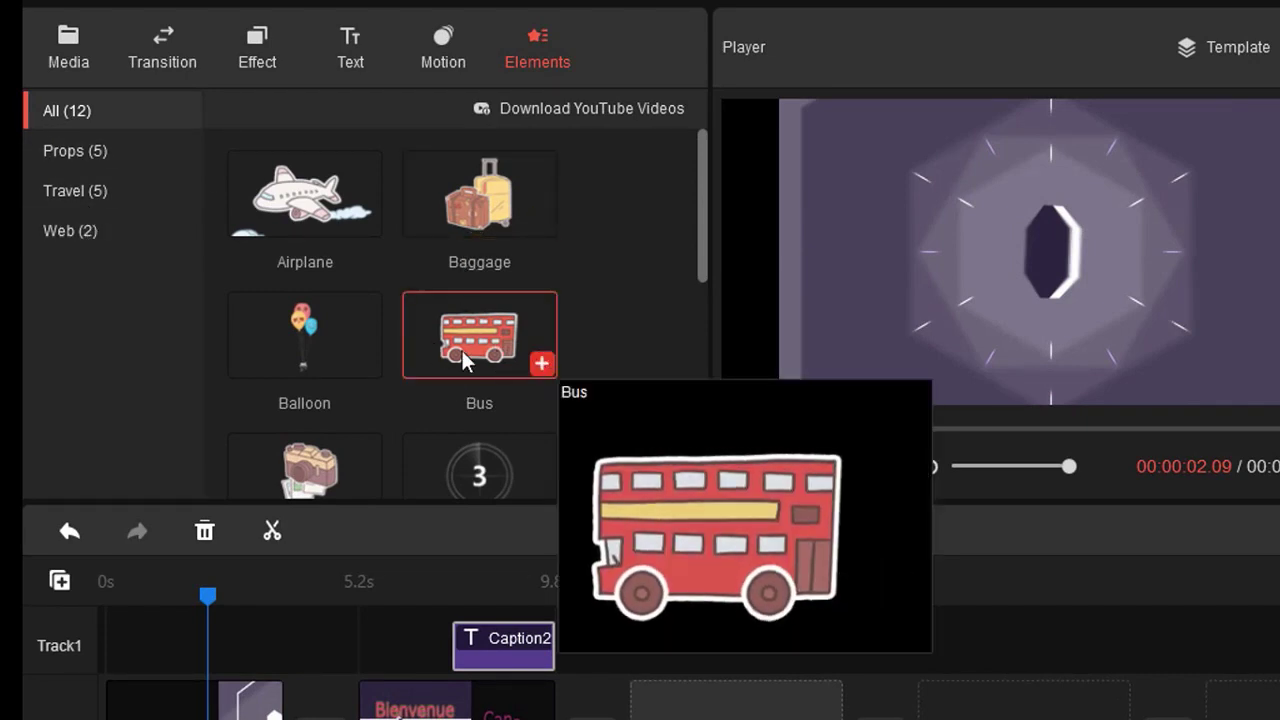
click(540, 364)
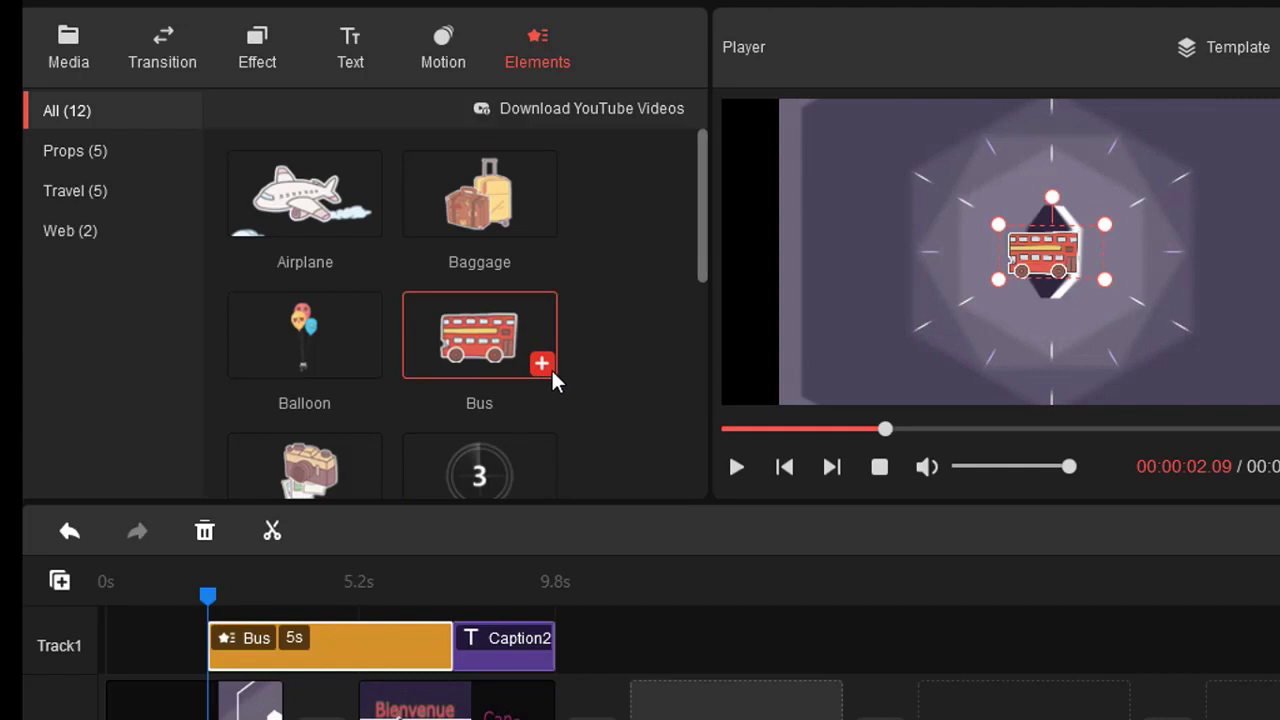
- Enlarge the bus sticker and place it in the upper-left corner of the video frame
drag(1030, 255, 865, 175)
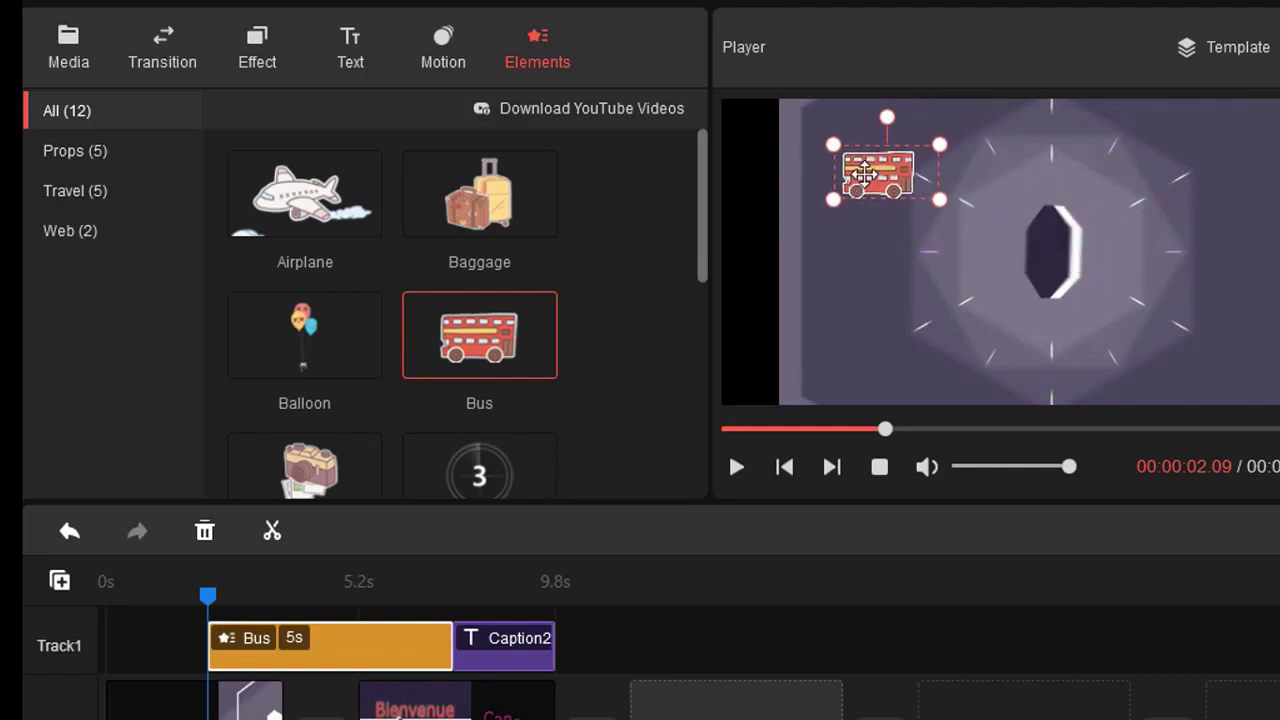
drag(938, 144, 985, 125)
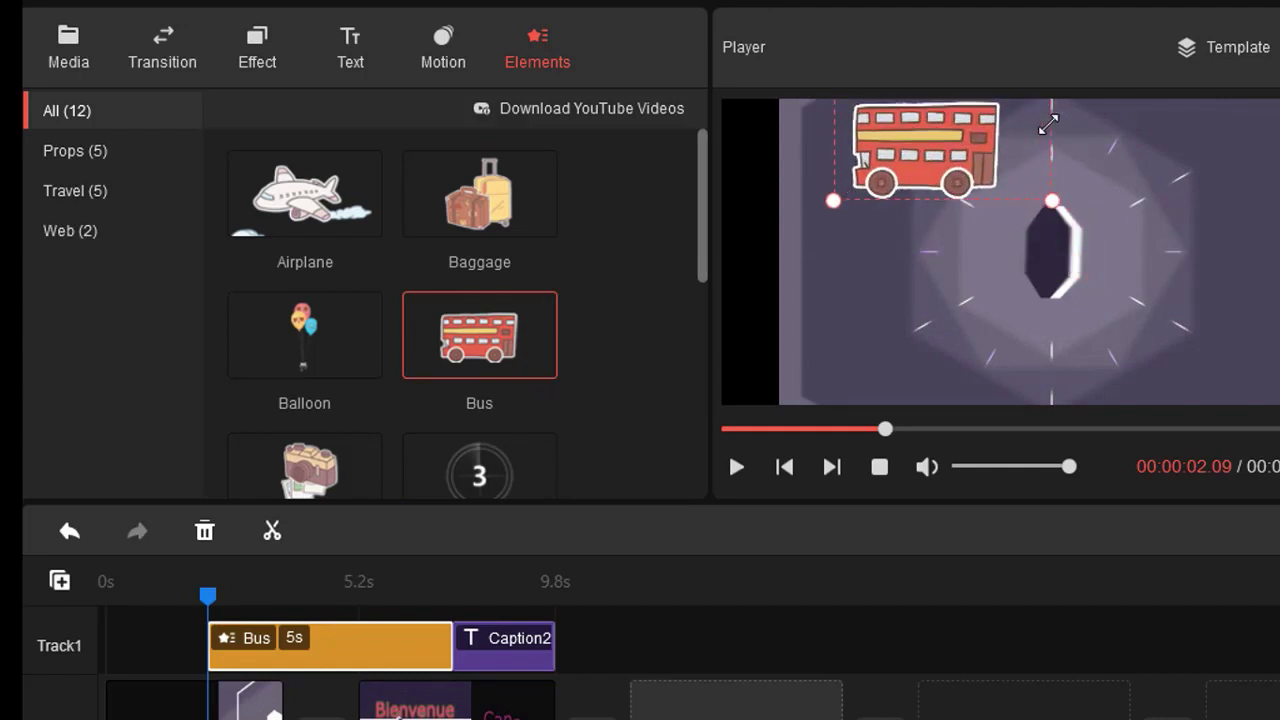
drag(955, 168, 903, 163)
- Check the caption at 00:00:07.20 and the bus at 00:00:02.13, viewing the project templates in between
drag(207, 600, 471, 600)
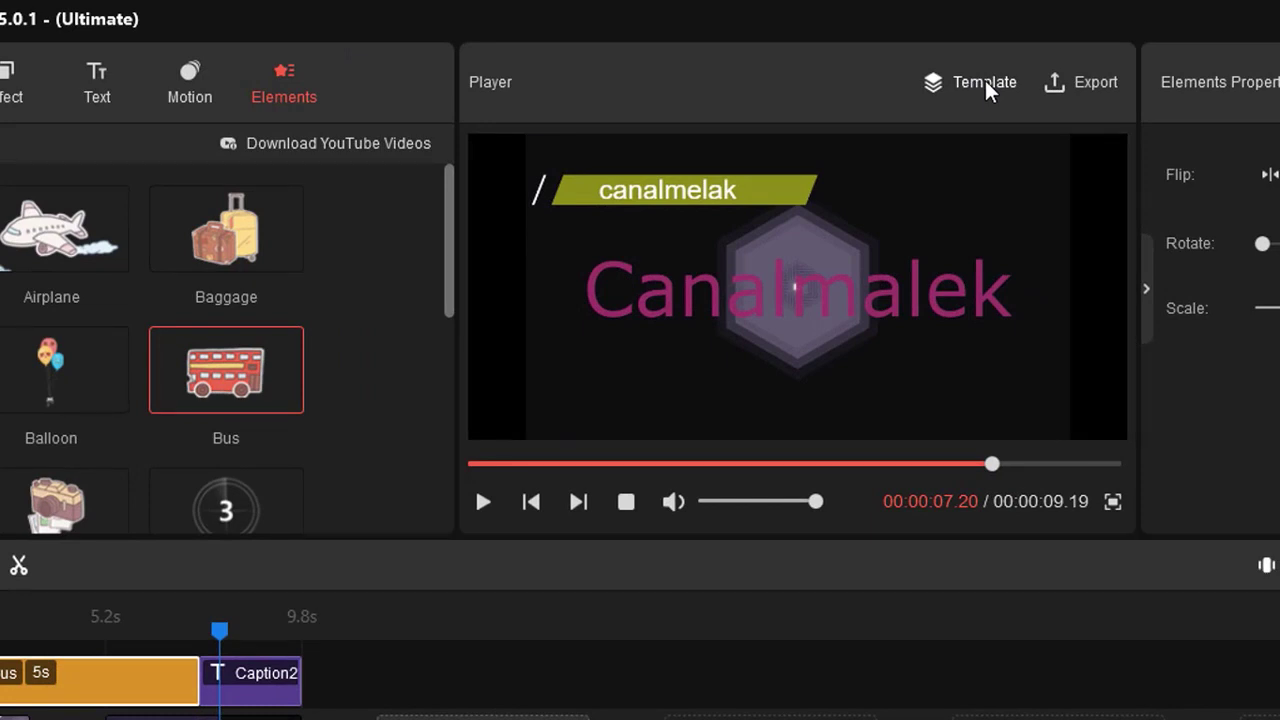
click(985, 82)
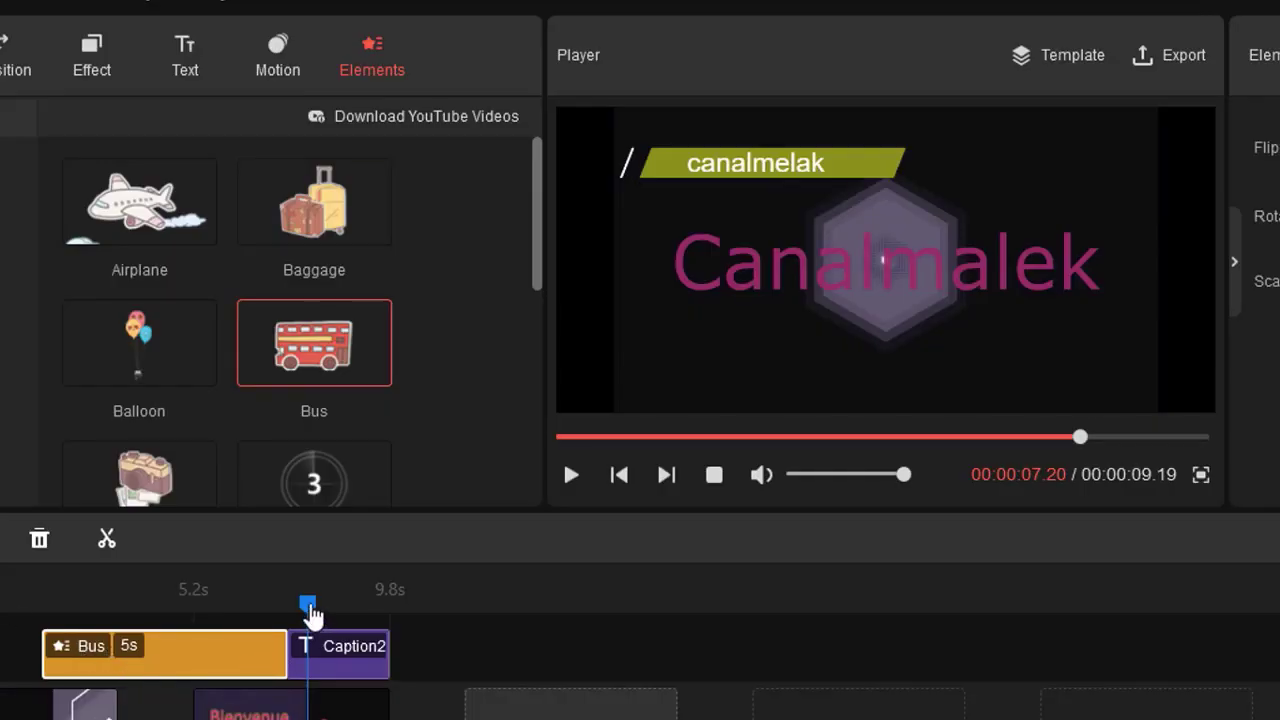
drag(309, 609, 49, 594)
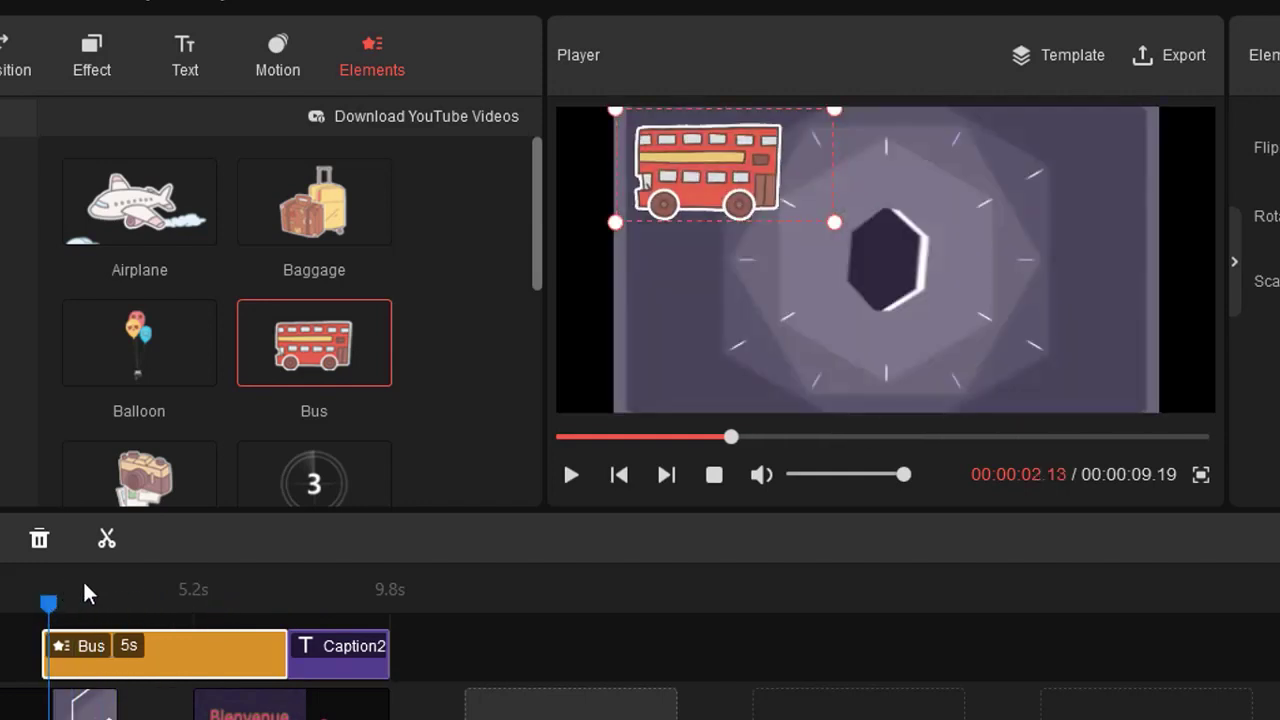
- Export the video to the PC under the name "test" in MP4 format
click(1180, 56)
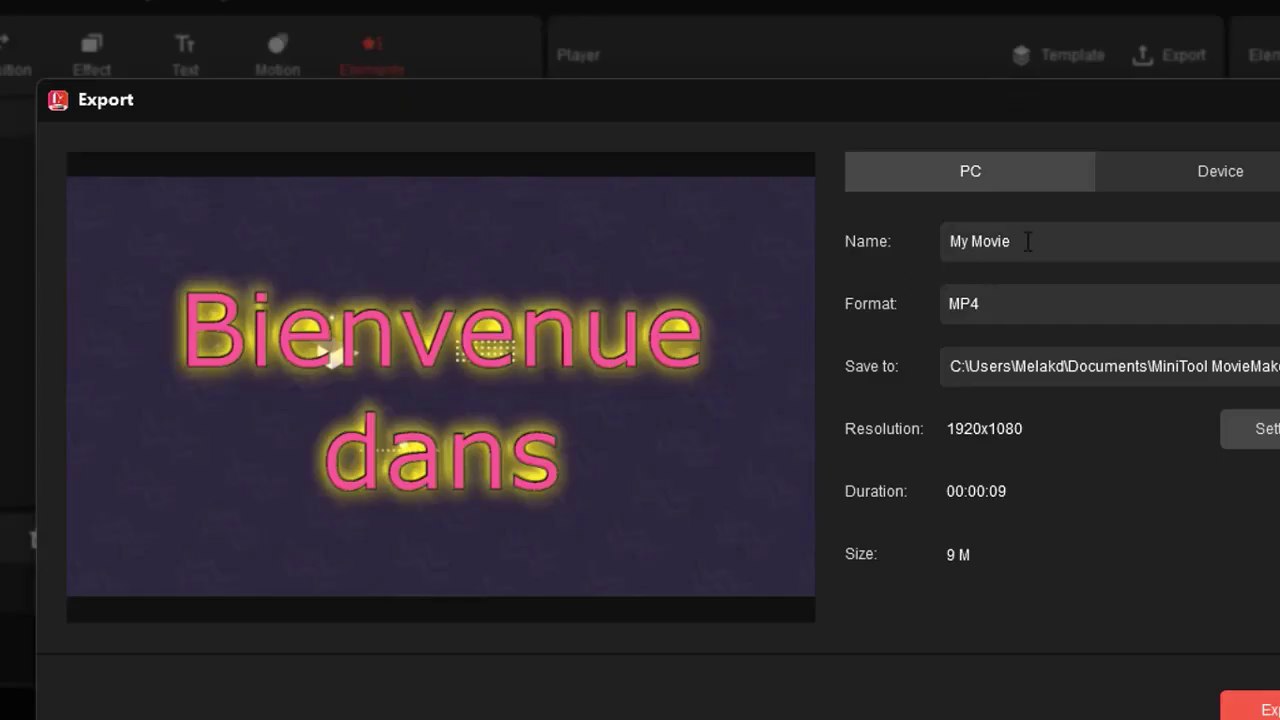
triple_click(1015, 246)
text(test)
click(1200, 304)
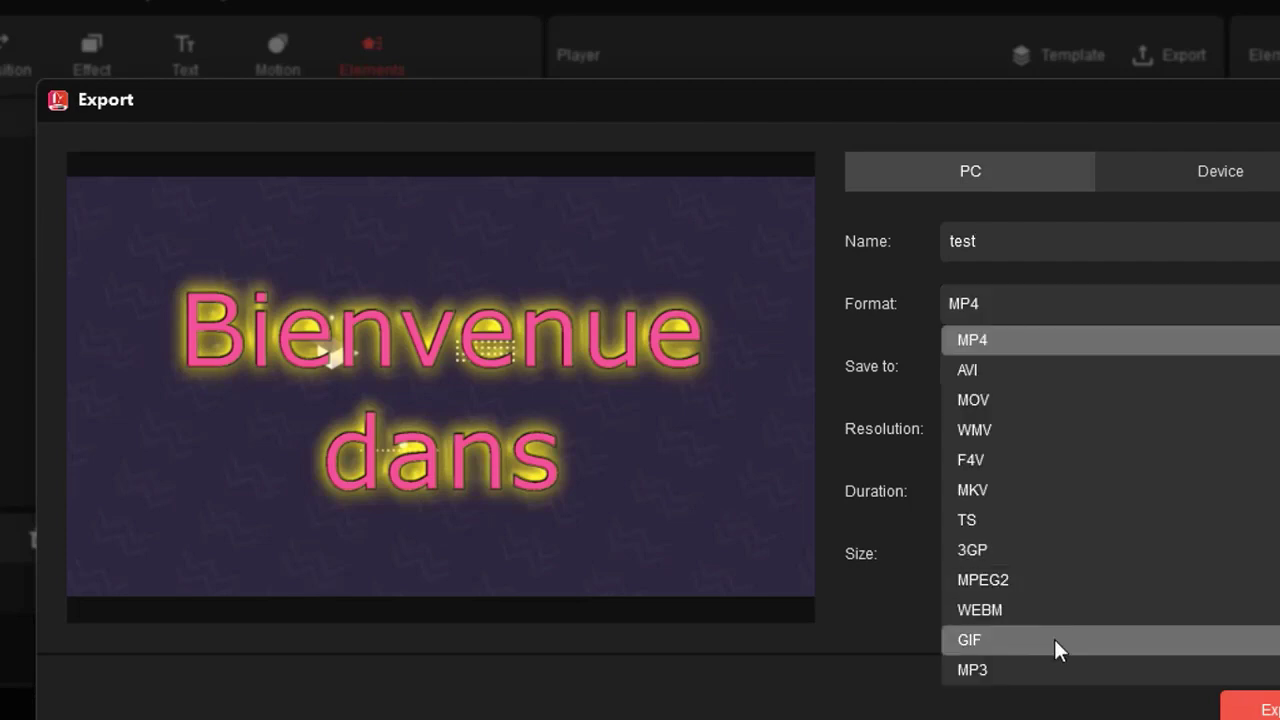
click(975, 343)
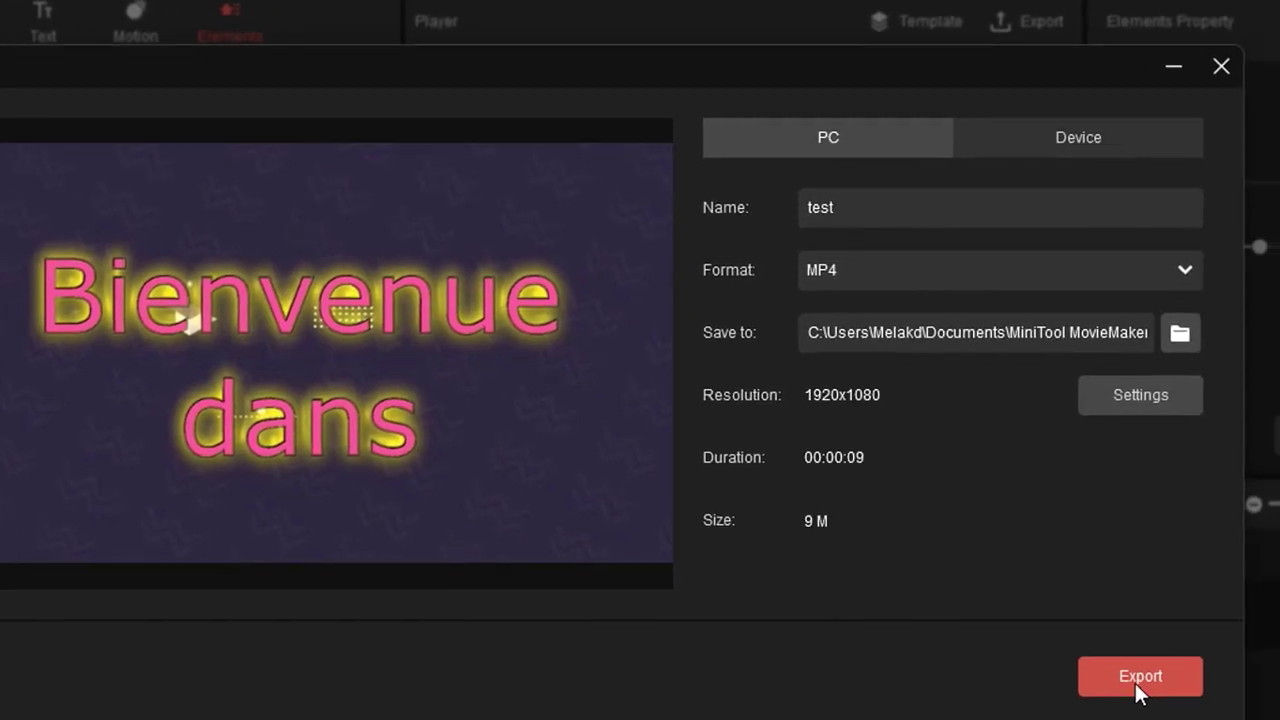
click(1250, 708)
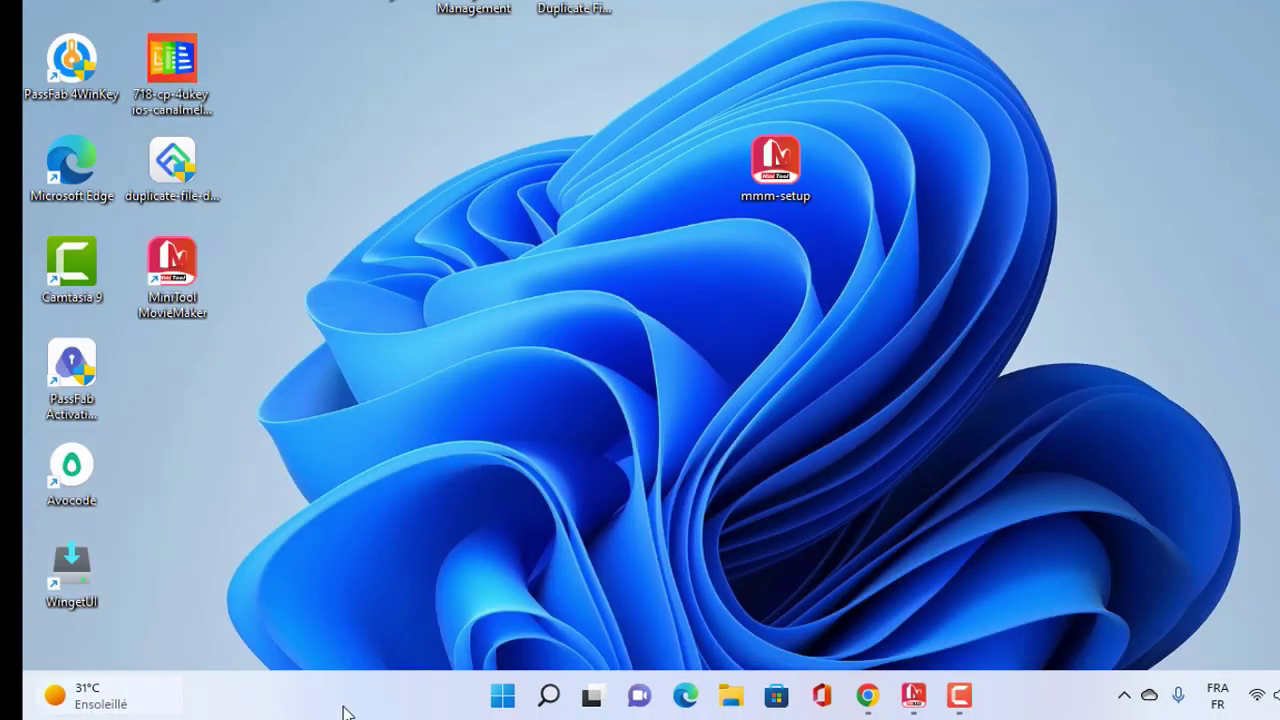
- Switch to File Explorer and open the output folder inside Documents > MiniTool MovieMaker
key(super+e)
click(126, 320)
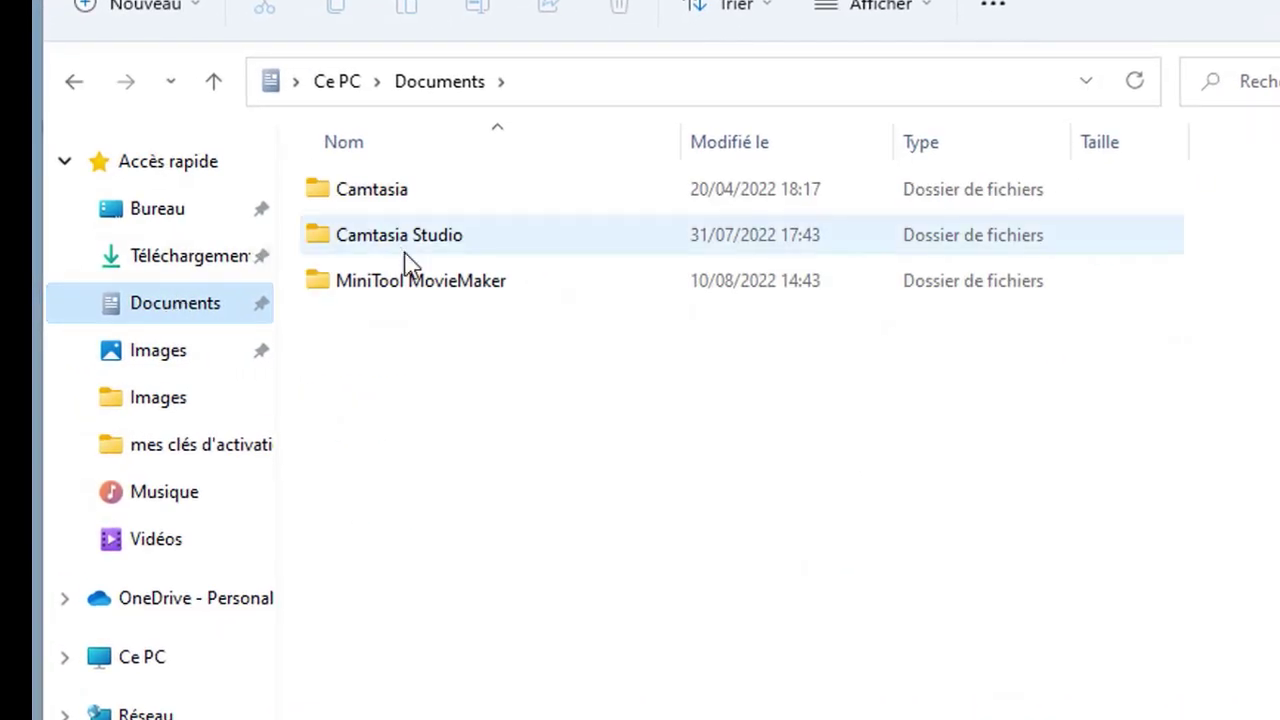
click(500, 285)
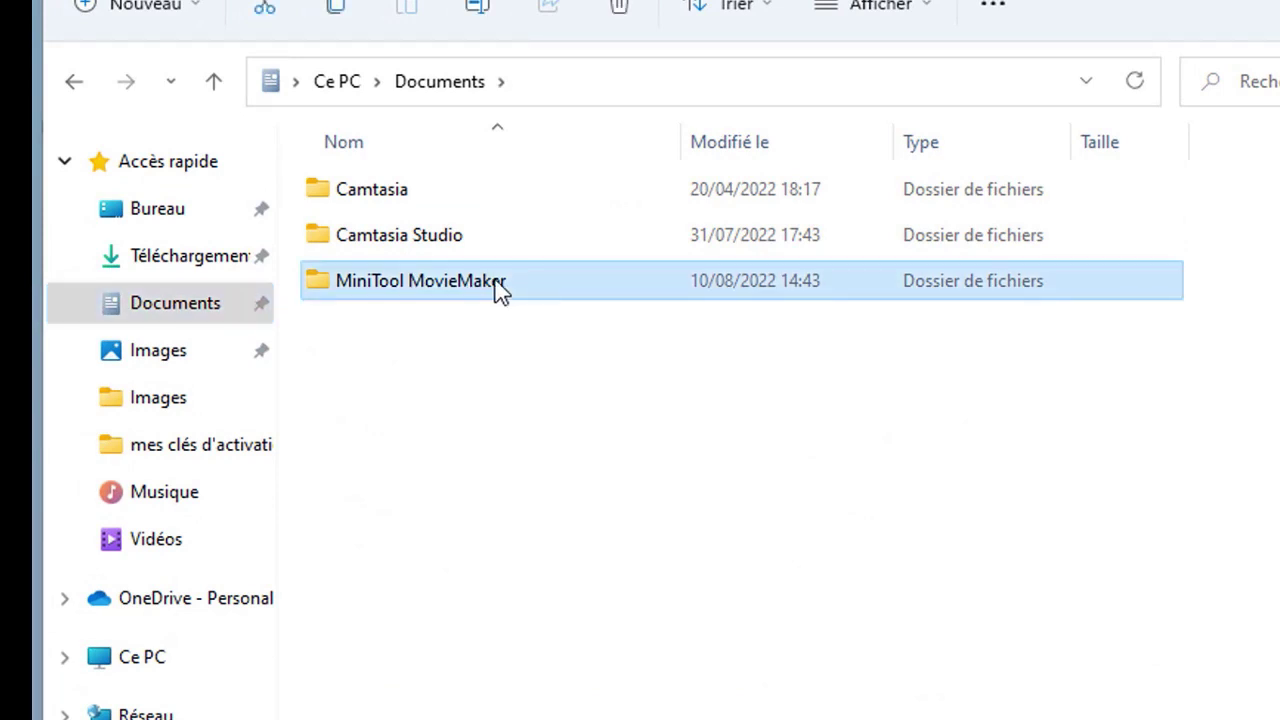
double_click(500, 285)
double_click(407, 189)
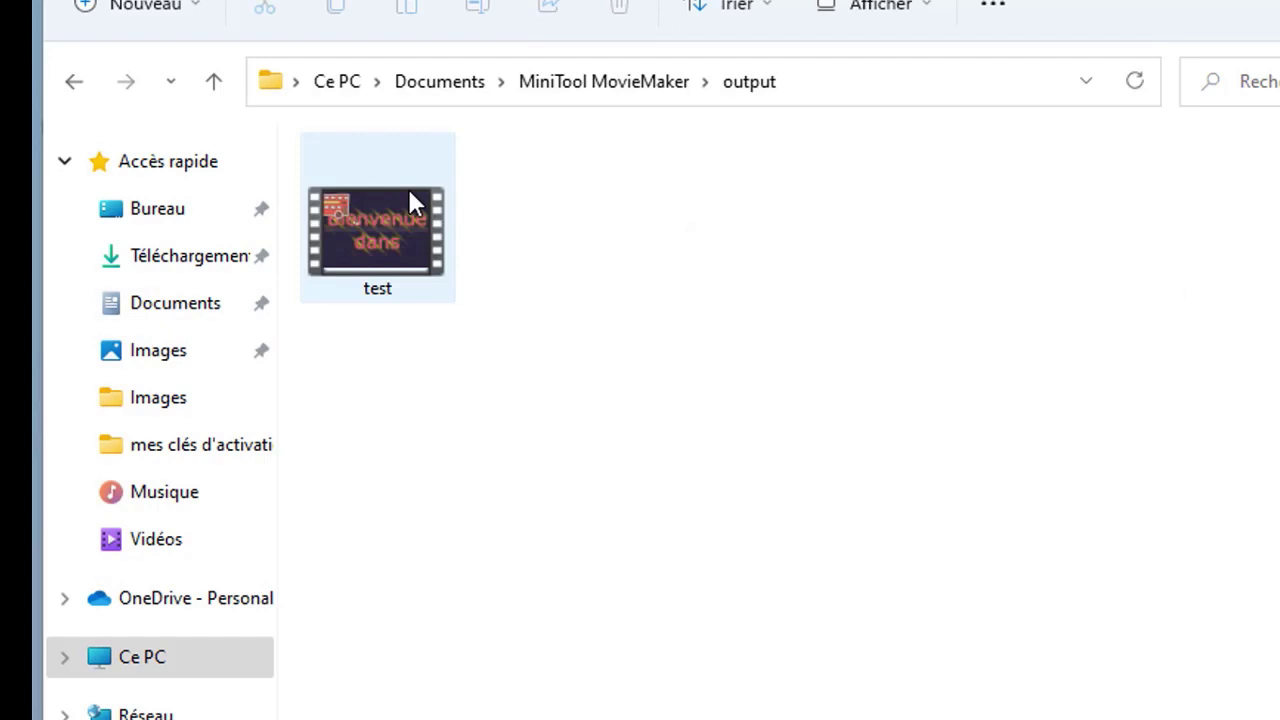
- Play the exported test video to check the bus and caption, pausing at 00:00:07
double_click(347, 245)
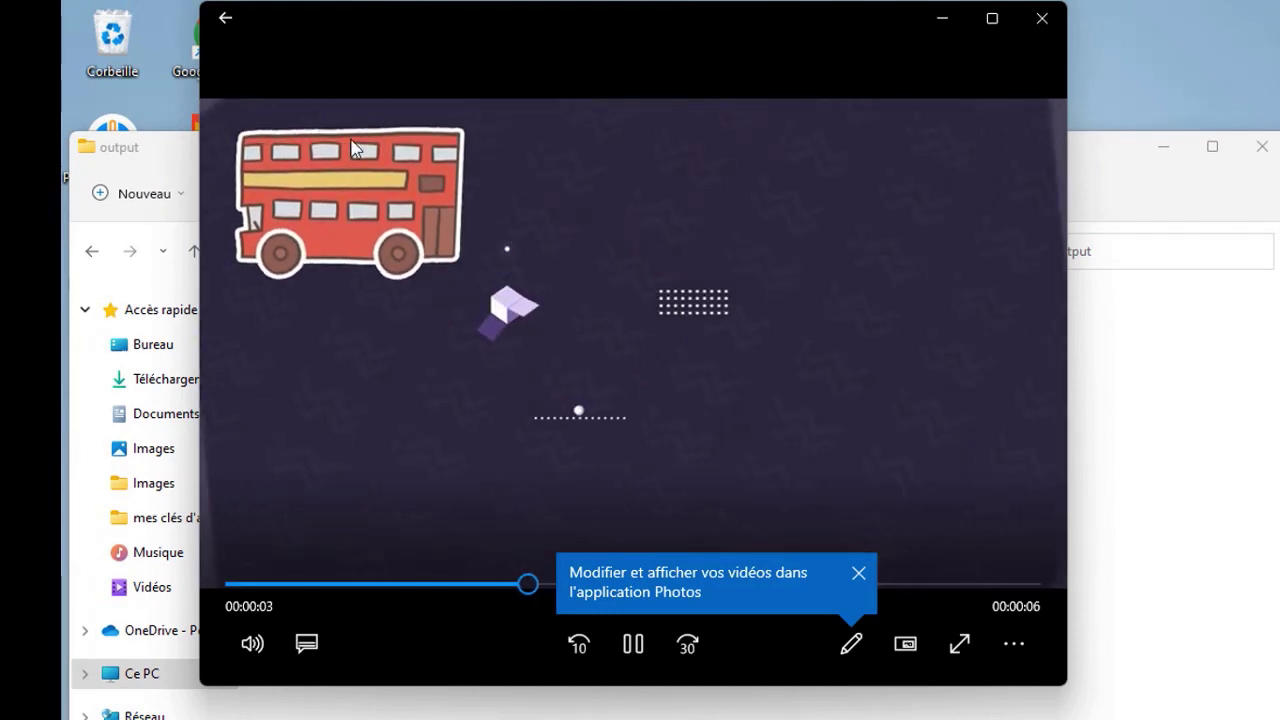
click(633, 643)
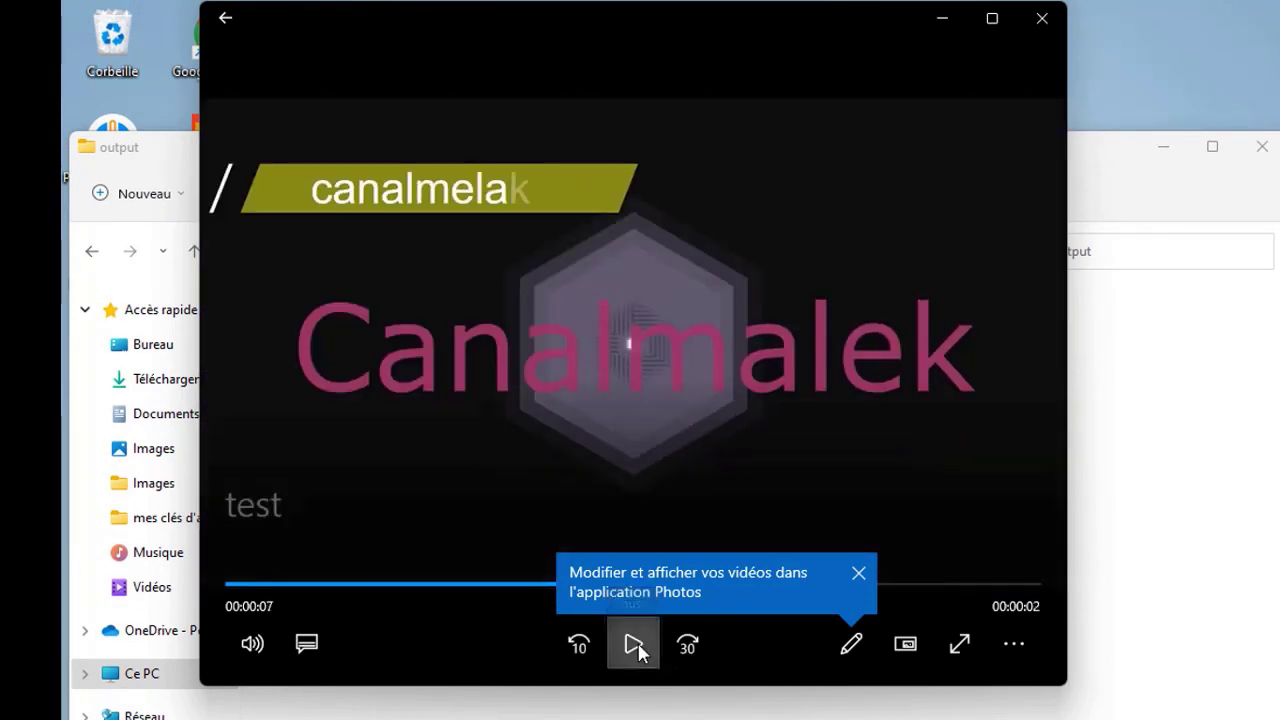